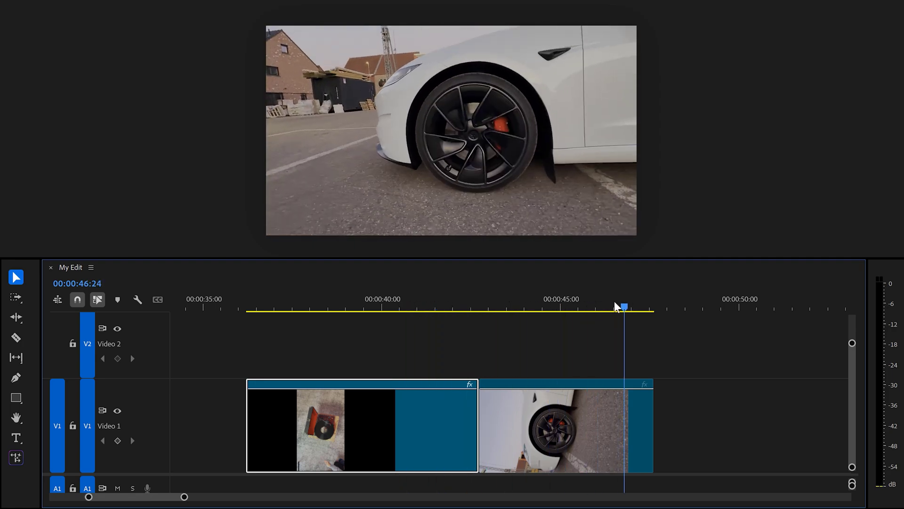
# Scrub to the car wheel shot, show Program monitor rulers, and drag guides crossing at the hub
pyautogui.moveTo(616, 306); pyautogui.dragTo(597, 297)
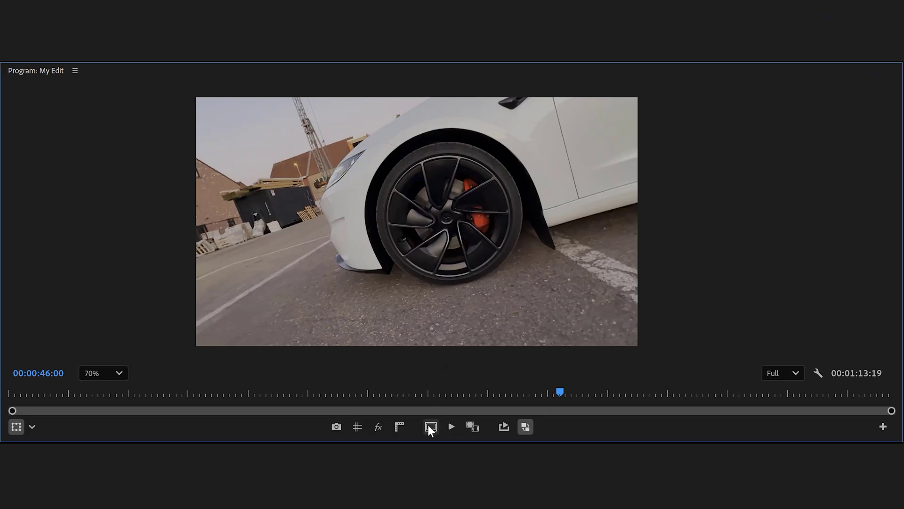
pyautogui.click(400, 426)
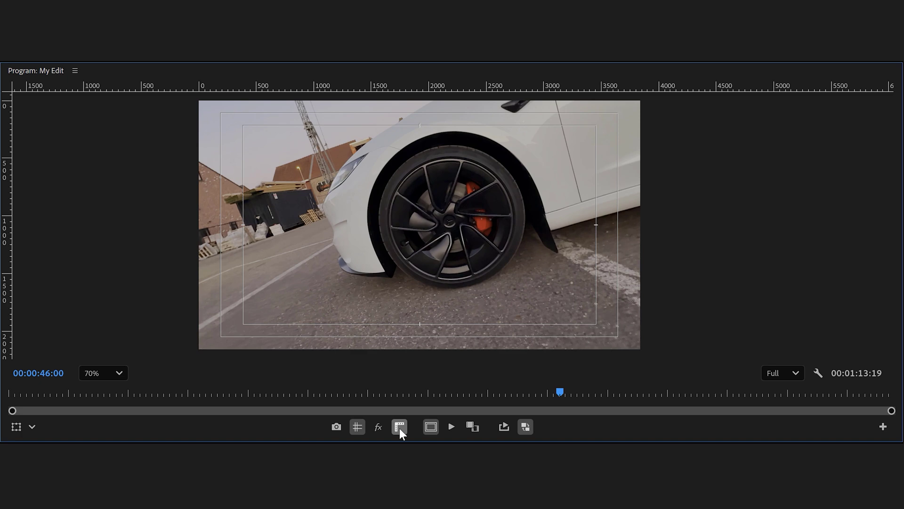
pyautogui.moveTo(7, 219); pyautogui.dragTo(421, 203)
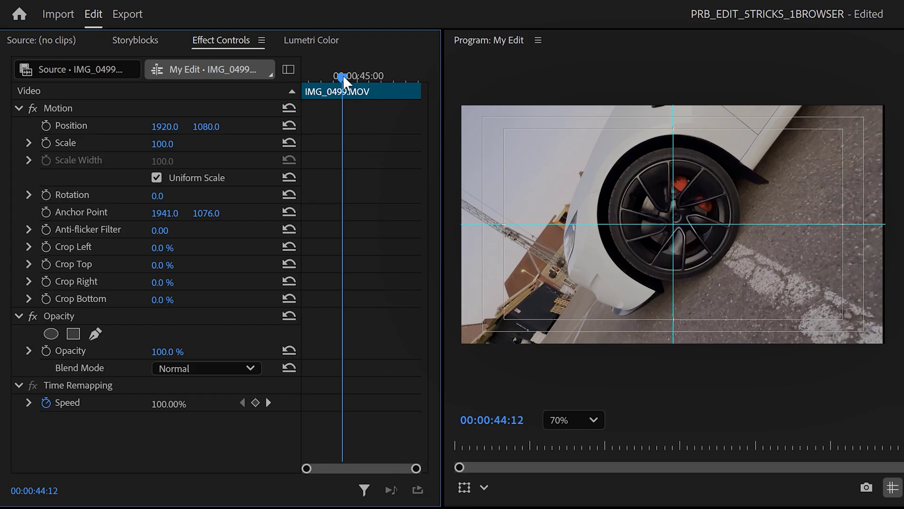
# Scale the wheel clip to 131 and keyframe its Position to align the hub with the record
pyautogui.moveTo(343, 75); pyautogui.dragTo(300, 70)
pyautogui.moveTo(181, 144); pyautogui.dragTo(200, 144)
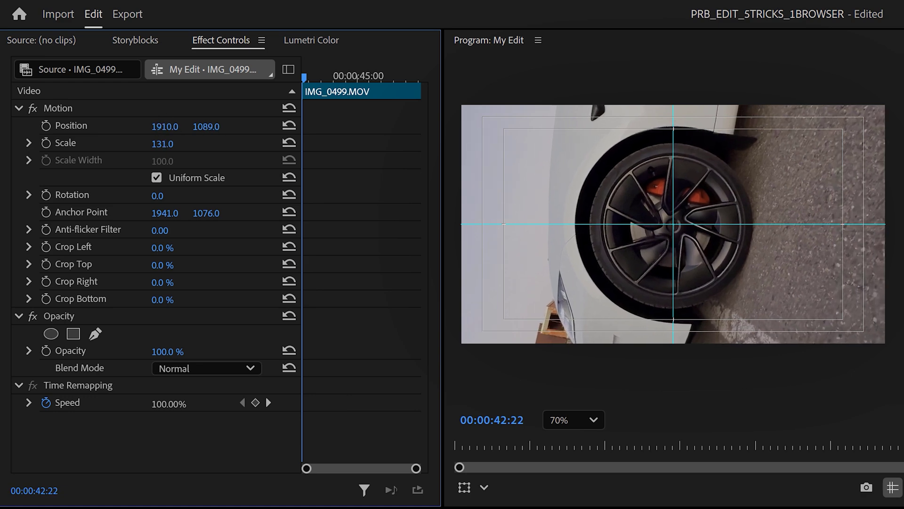
pyautogui.click(44, 123)
pyautogui.click(100, 105)
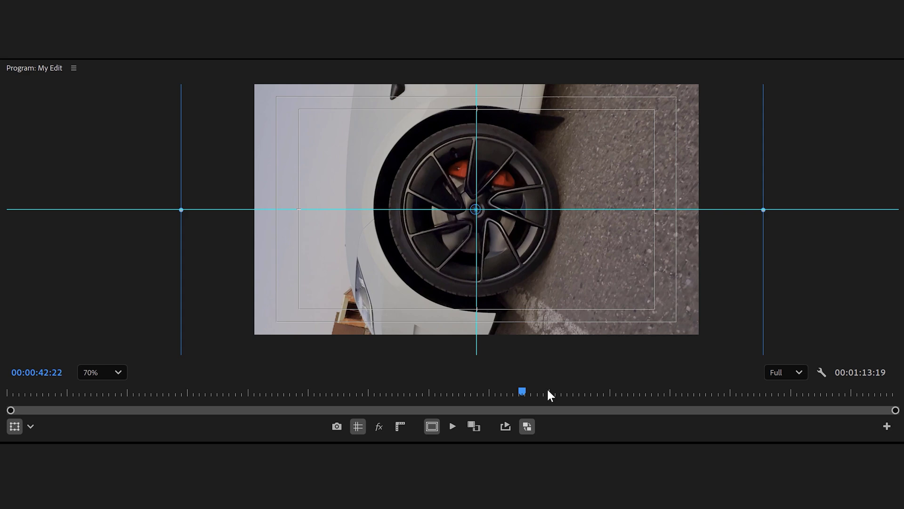
pyautogui.press('Right')
pyautogui.press('Right')
pyautogui.press('Right')
pyautogui.press('Right')
pyautogui.press('Right')
pyautogui.press('Right')
pyautogui.press('Right')
pyautogui.press('Right')
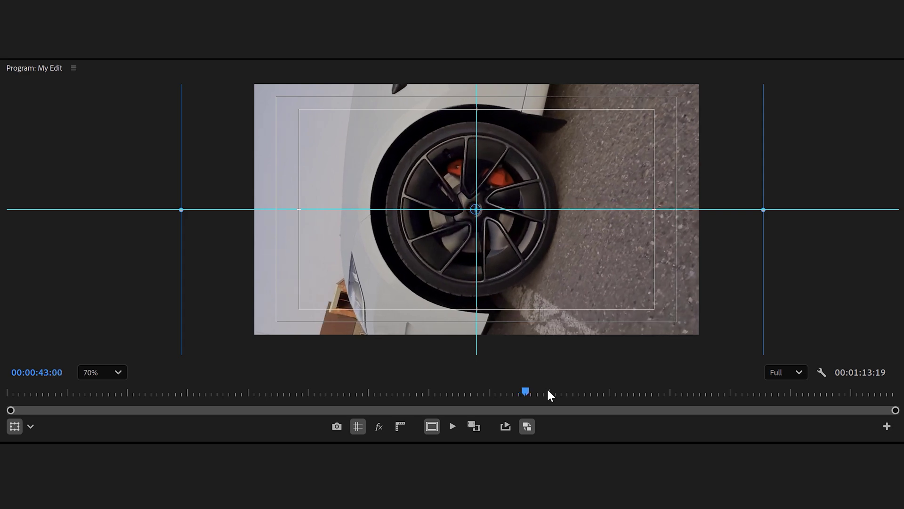
pyautogui.press('Right')
pyautogui.press('Right')
pyautogui.press('Right')
pyautogui.press('Right')
pyautogui.press('Right')
pyautogui.press('Right')
pyautogui.press('Right')
pyautogui.press('Right')
pyautogui.press('Right')
pyautogui.press('Right')
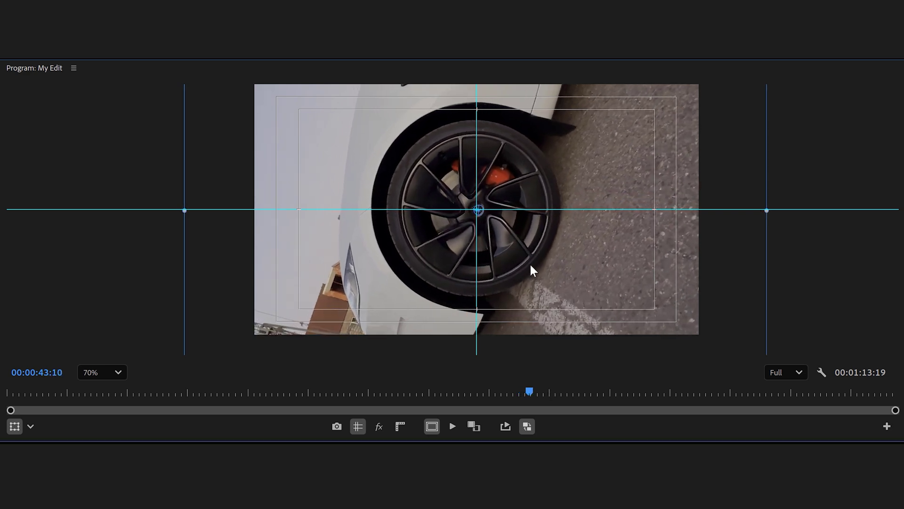
# Toggle the guides and play through the record-to-wheel cut to check alignment
pyautogui.press('space')
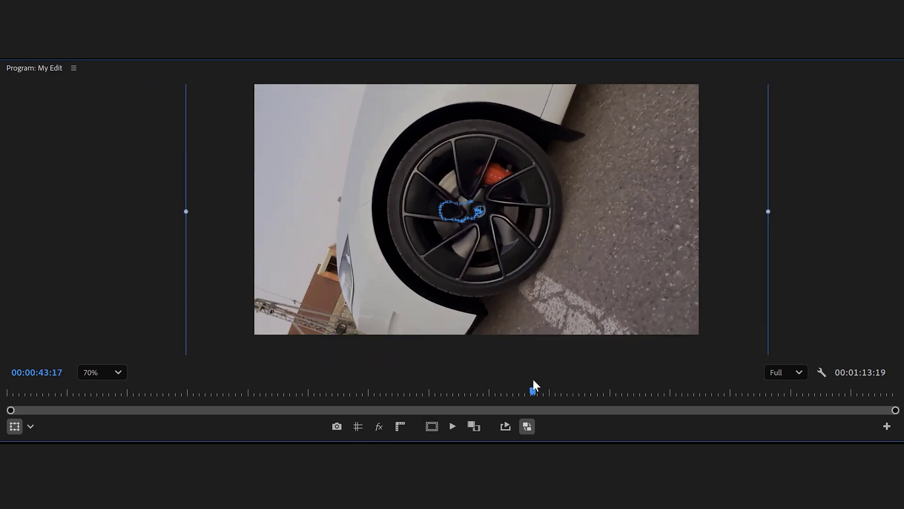
pyautogui.hotkey('ctrl', ';')
pyautogui.press('space')
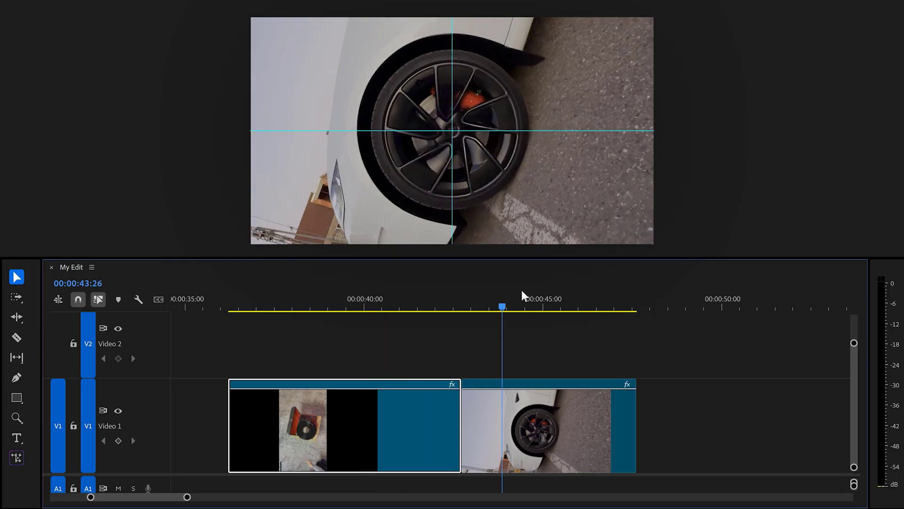
pyautogui.moveTo(521, 295); pyautogui.dragTo(448, 281)
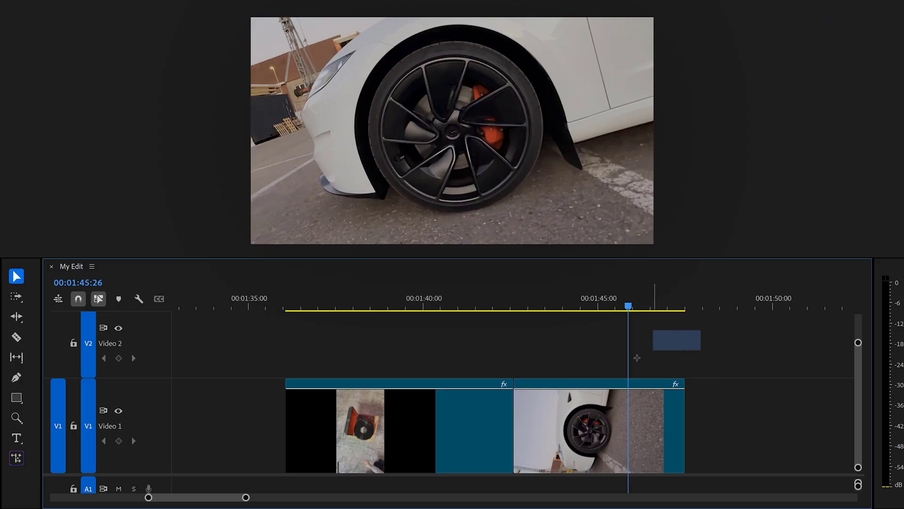
# Replace both Video 1 clips with an After Effects composition
pyautogui.moveTo(637, 358); pyautogui.dragTo(426, 426)
pyautogui.rightClick(461, 426)
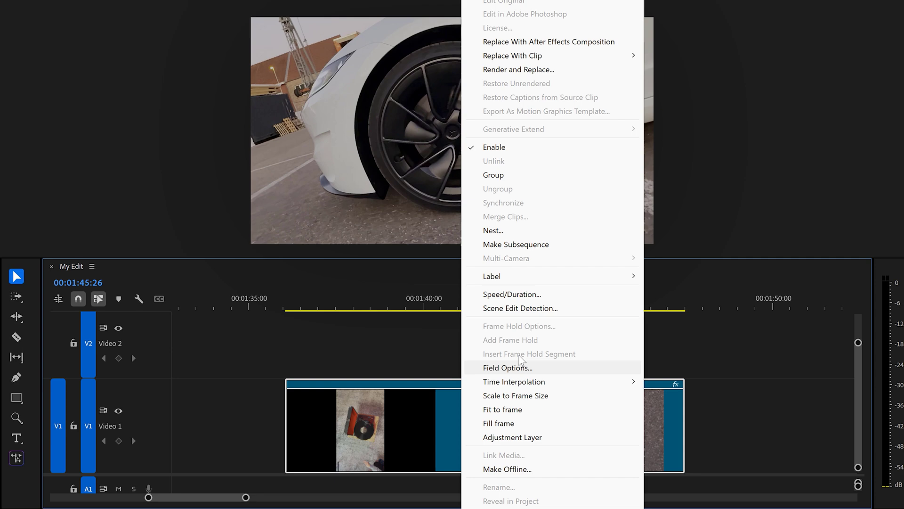
pyautogui.click(588, 45)
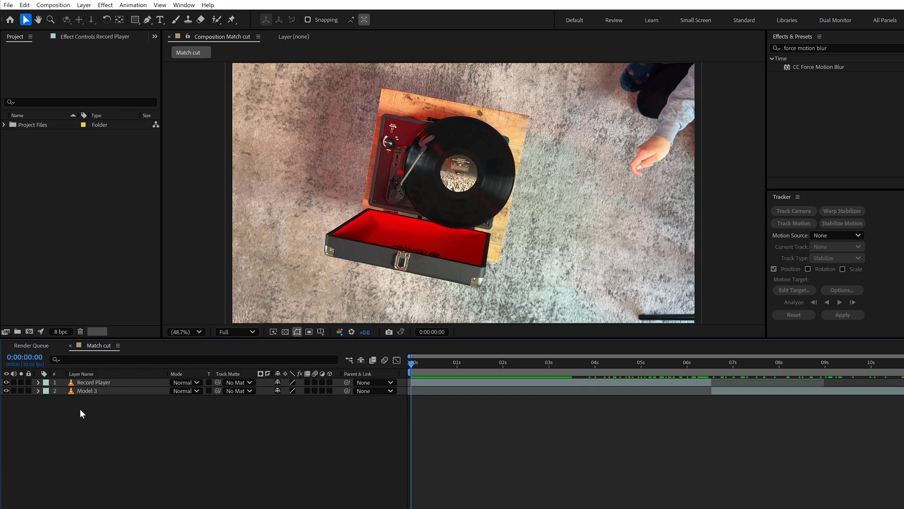
# Scale the Record Player layer to 167.1% and move it down to 1936.4,1355.1
pyautogui.click(39, 382)
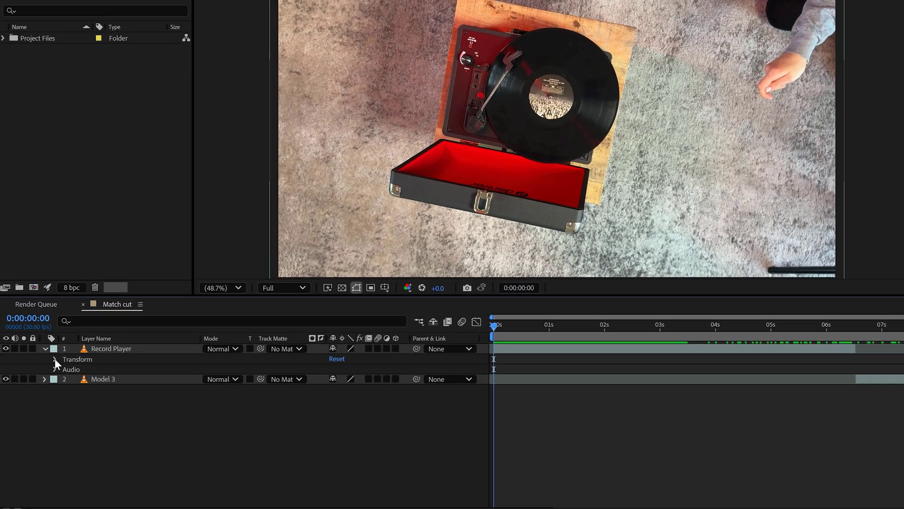
pyautogui.click(47, 390)
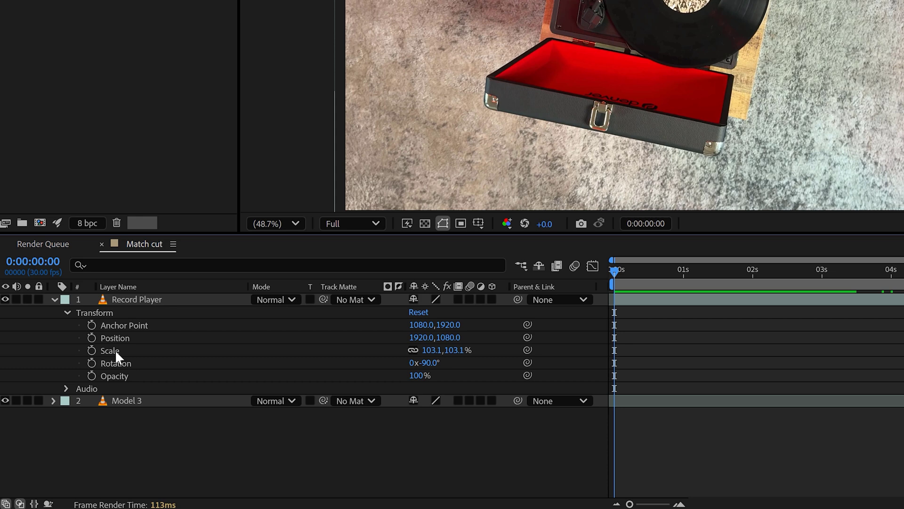
pyautogui.click(115, 350)
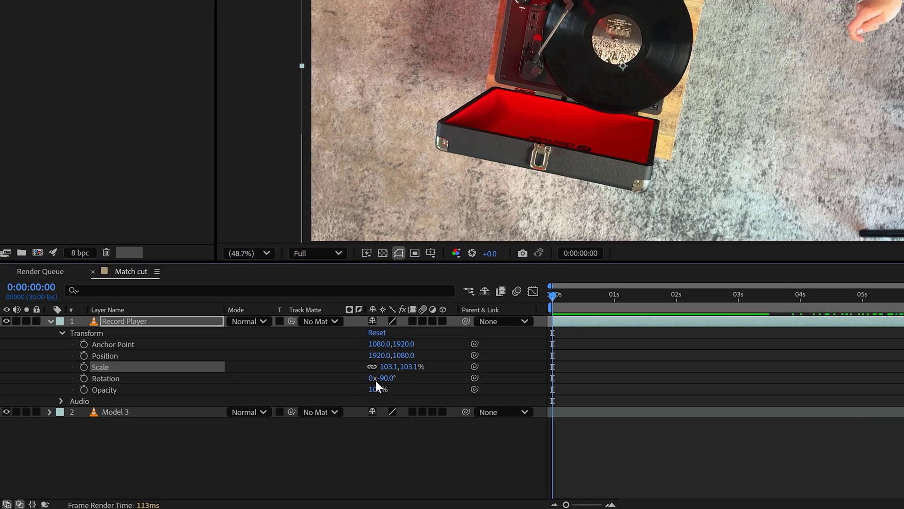
pyautogui.moveTo(426, 351); pyautogui.dragTo(478, 344)
pyautogui.moveTo(377, 380); pyautogui.dragTo(429, 333)
pyautogui.moveTo(636, 101); pyautogui.dragTo(627, 133)
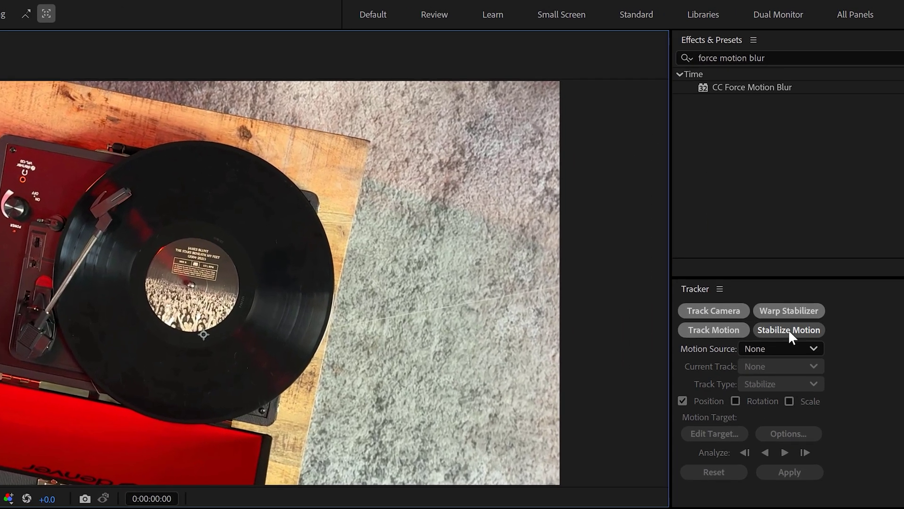
# Stabilize the Record Player layer with a track point on the record's spindle, analyzed forward
pyautogui.click(789, 329)
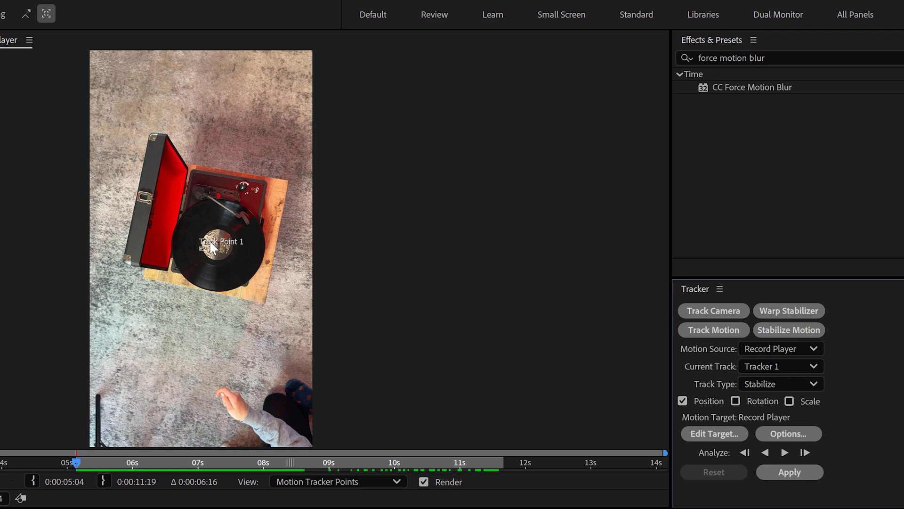
pyautogui.scroll(6, 210, 243)
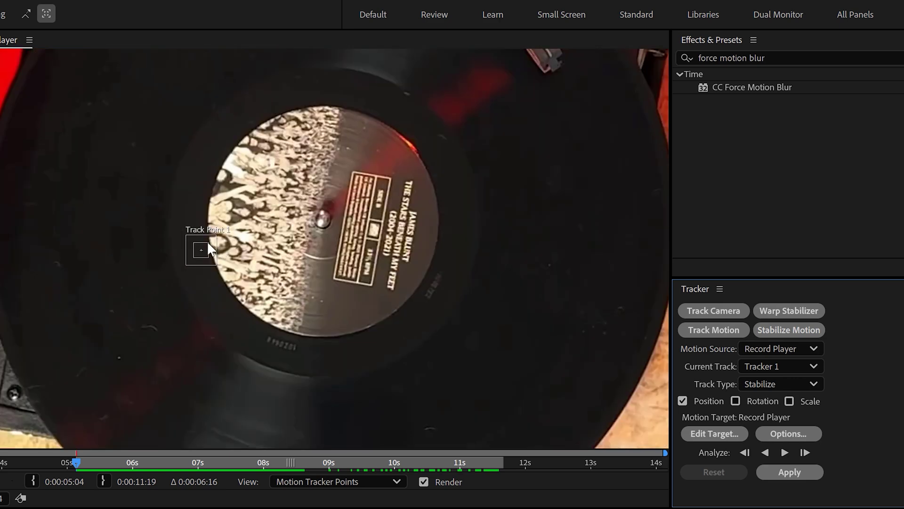
pyautogui.moveTo(224, 233); pyautogui.dragTo(336, 208)
pyautogui.scroll(-6, 336, 208)
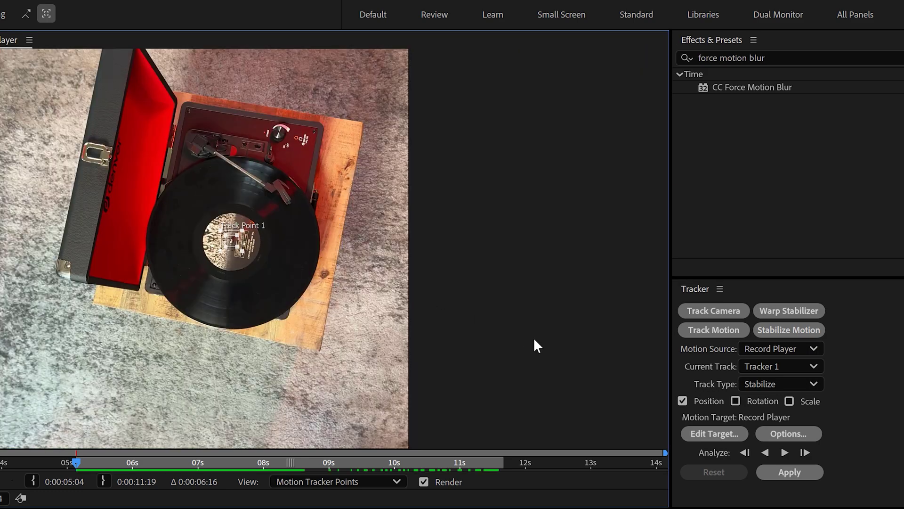
pyautogui.click(785, 453)
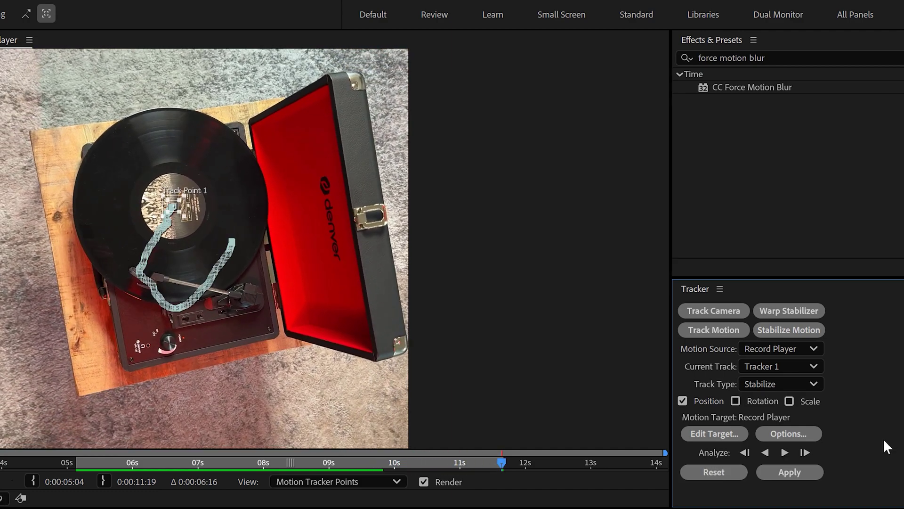
# Apply the tracking data to the Record Player layer and rewind to about 0:00:00:10
pyautogui.click(727, 434)
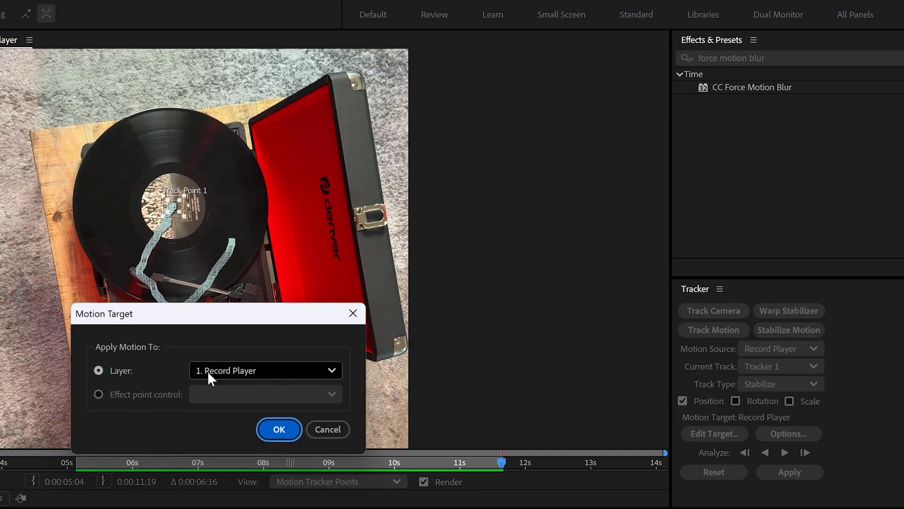
pyautogui.click(270, 428)
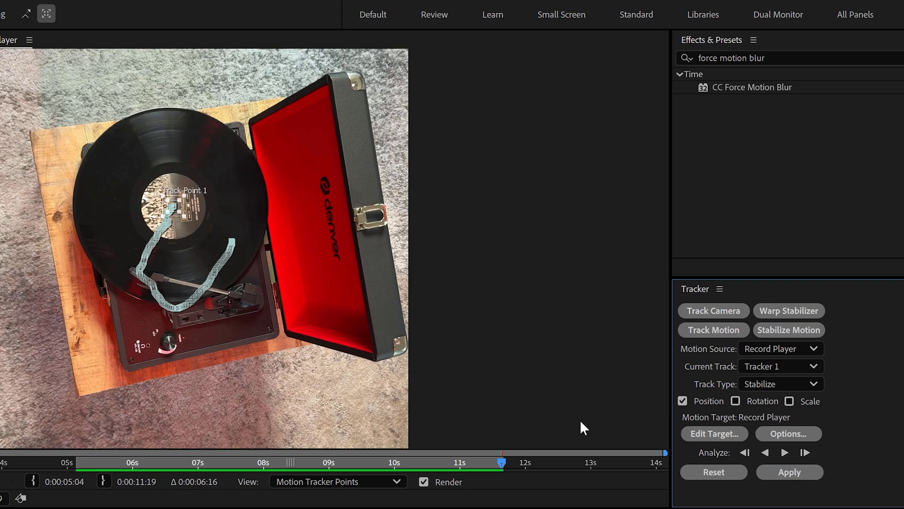
pyautogui.click(772, 471)
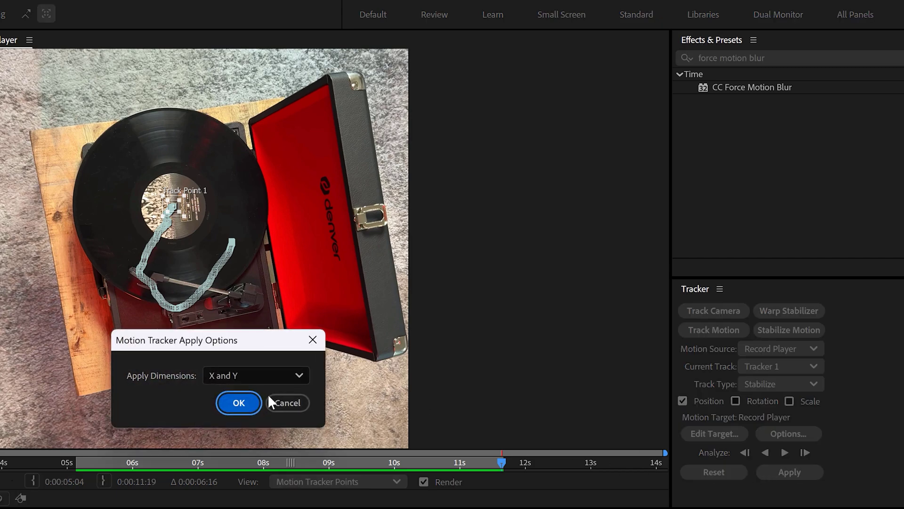
pyautogui.click(249, 400)
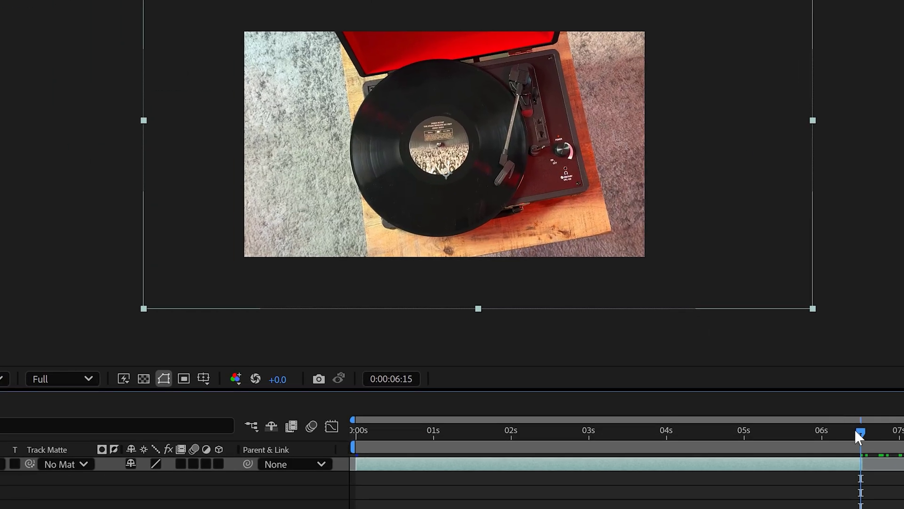
pyautogui.moveTo(856, 431); pyautogui.dragTo(382, 454)
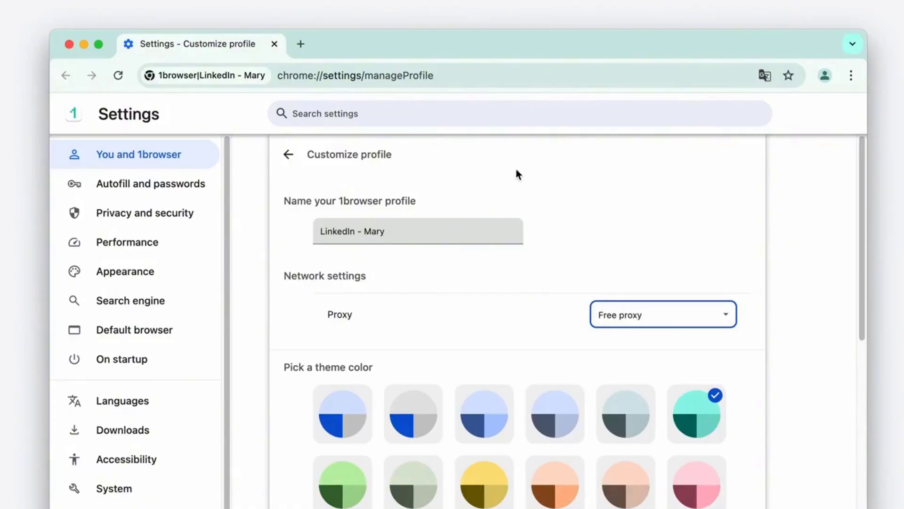
# Open a new browser tab on the Google start page next to the profile settings
pyautogui.click(300, 44)
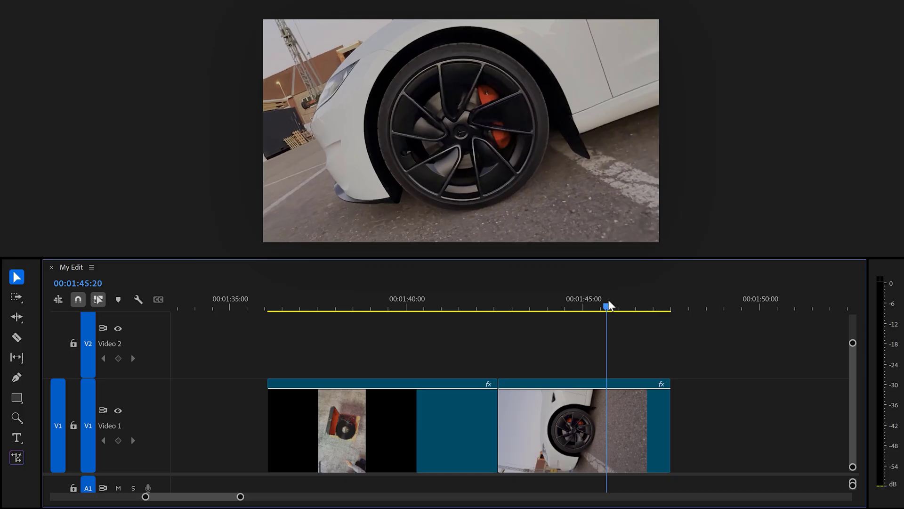
# Show the turntable clip's Time Remapping > Speed line from its fx badge
pyautogui.moveTo(606, 306); pyautogui.dragTo(440, 309)
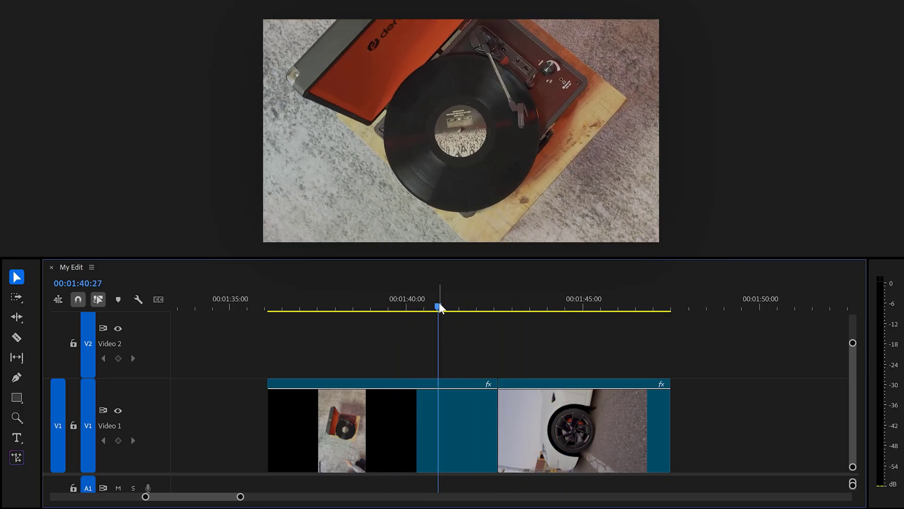
pyautogui.click(492, 386)
pyautogui.moveTo(589, 426)
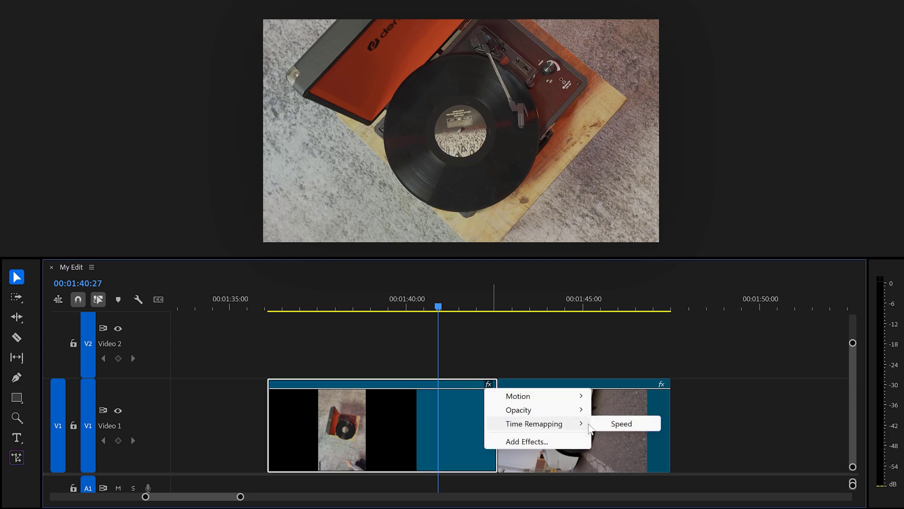
pyautogui.click(617, 423)
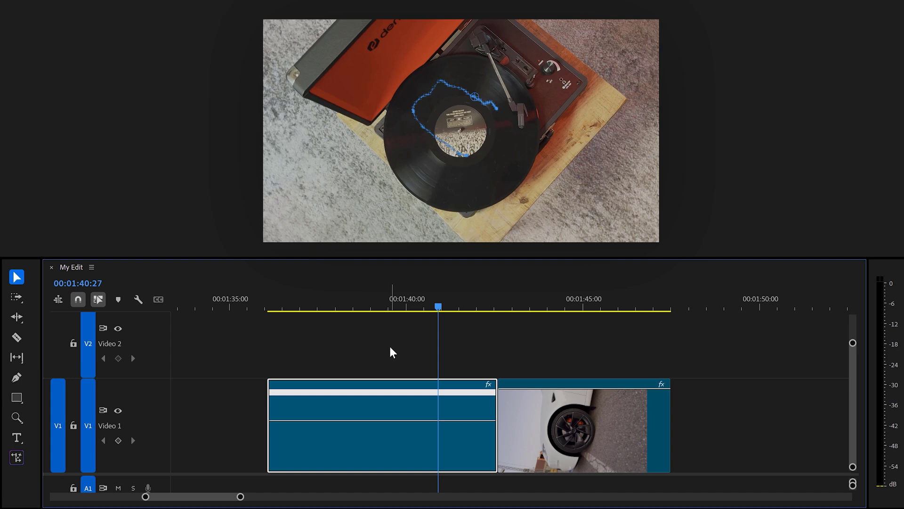
# Add a speed keyframe on the record player clip, raise the end speed, smooth the ramp, and trim
pyautogui.press('ctrl')
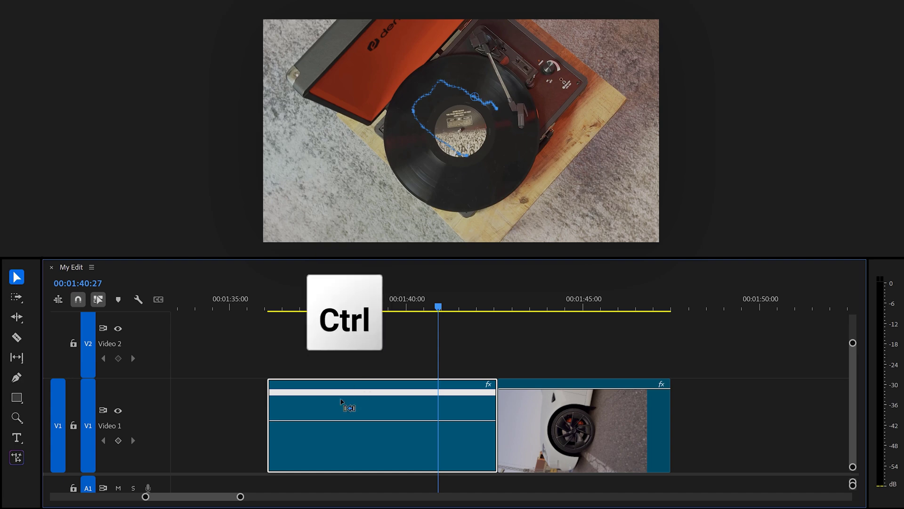
pyautogui.keyDown('ctrl'); pyautogui.click(312, 420); pyautogui.keyUp('ctrl')
pyautogui.moveTo(373, 427); pyautogui.dragTo(353, 391)
pyautogui.keyDown('ctrl'); pyautogui.click(410, 416); pyautogui.keyUp('ctrl')
pyautogui.moveTo(338, 307)
pyautogui.mouseDown()
pyautogui.moveTo(324, 306)
pyautogui.moveTo(331, 308)
pyautogui.mouseUp()
pyautogui.moveTo(313, 396); pyautogui.dragTo(350, 398)
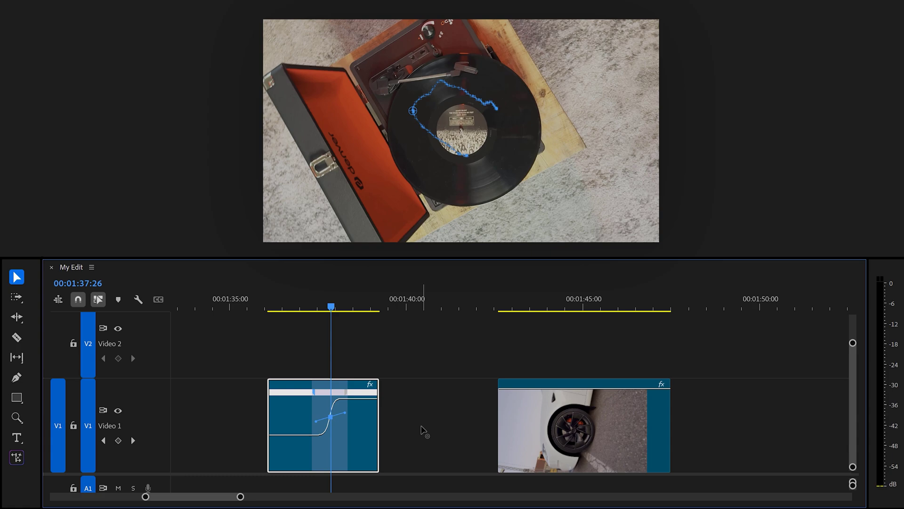
pyautogui.moveTo(372, 405); pyautogui.dragTo(367, 399)
pyautogui.moveTo(331, 304)
pyautogui.mouseDown()
pyautogui.moveTo(366, 303)
pyautogui.moveTo(317, 304)
pyautogui.mouseUp()
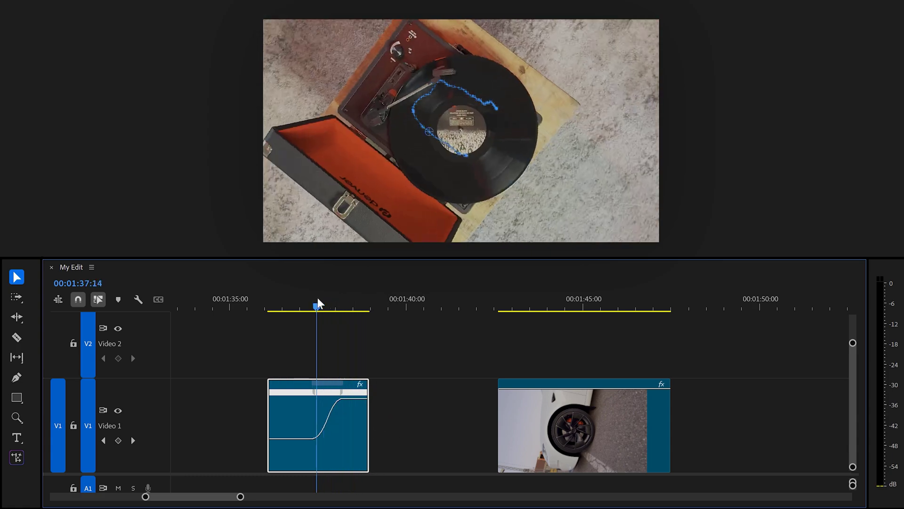
pyautogui.moveTo(367, 466); pyautogui.dragTo(354, 471)
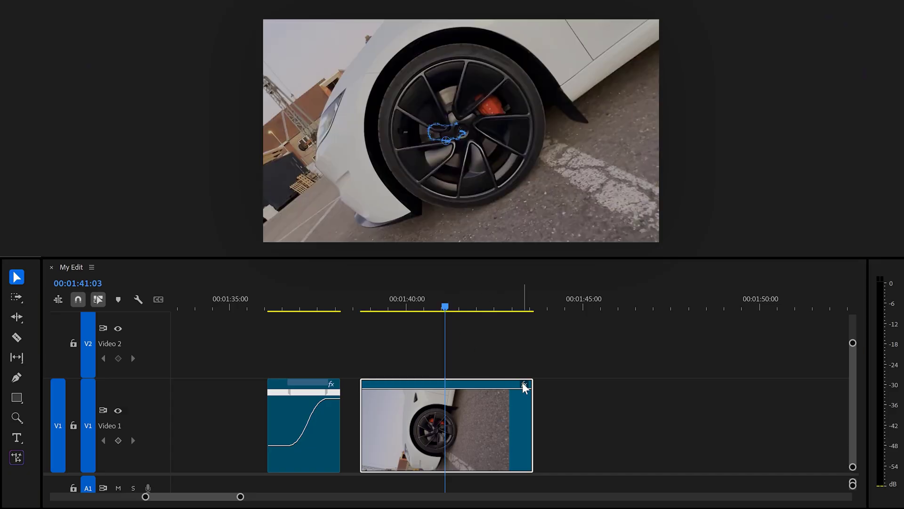
# Show the car clip's speed line and drag its later part down from 383% to ease
pyautogui.click(523, 384)
pyautogui.moveTo(556, 426)
pyautogui.click(642, 423)
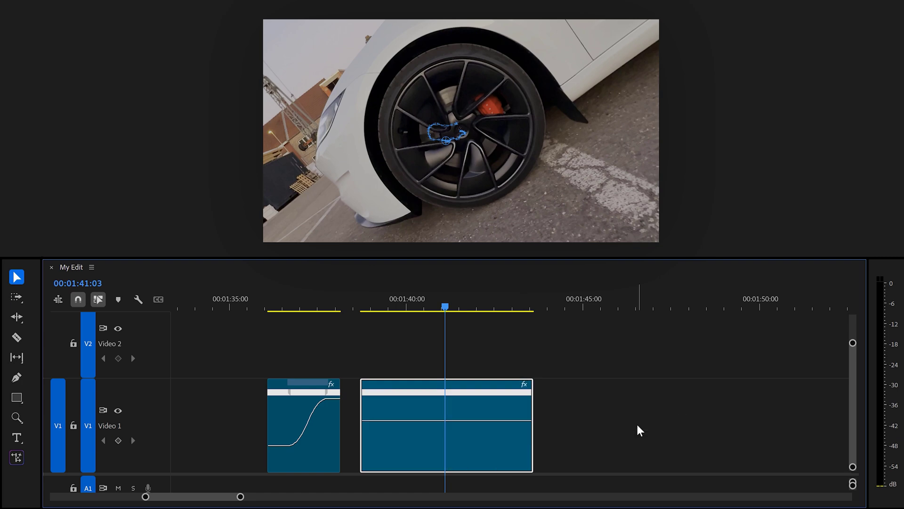
pyautogui.press('ctrl')
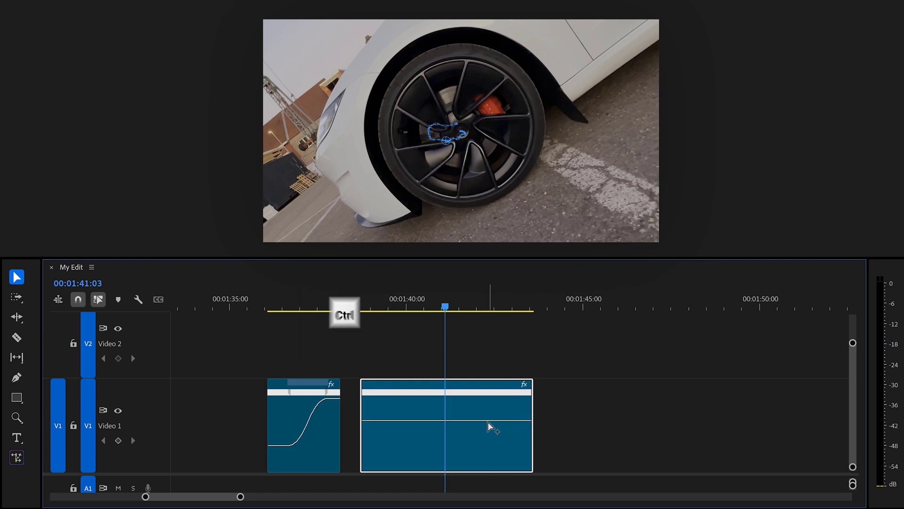
pyautogui.moveTo(466, 420); pyautogui.dragTo(468, 443)
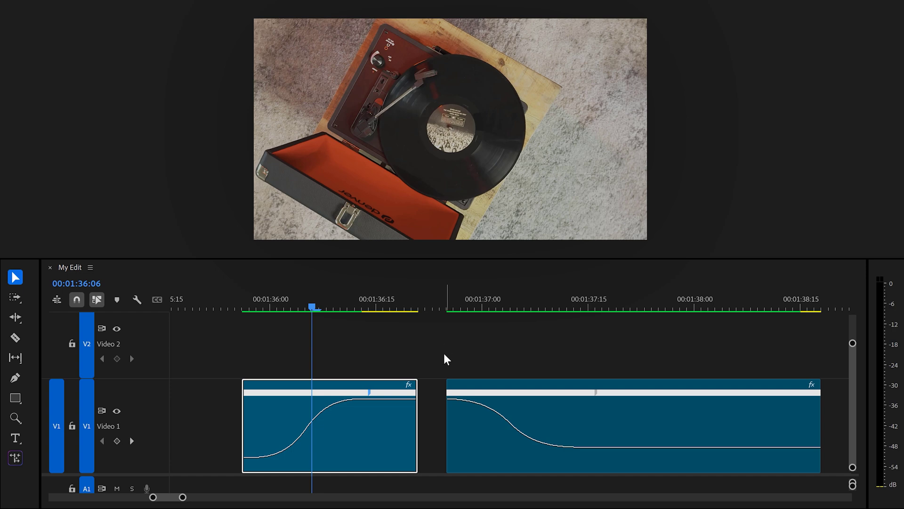
# Trim the record player clip's end, butt the car wheel clip against it, and play from 00:01:36:00
pyautogui.moveTo(417, 411); pyautogui.dragTo(354, 418)
pyautogui.click(594, 423)
pyautogui.moveTo(594, 423); pyautogui.dragTo(503, 424)
pyautogui.click(266, 311)
pyautogui.press('space')
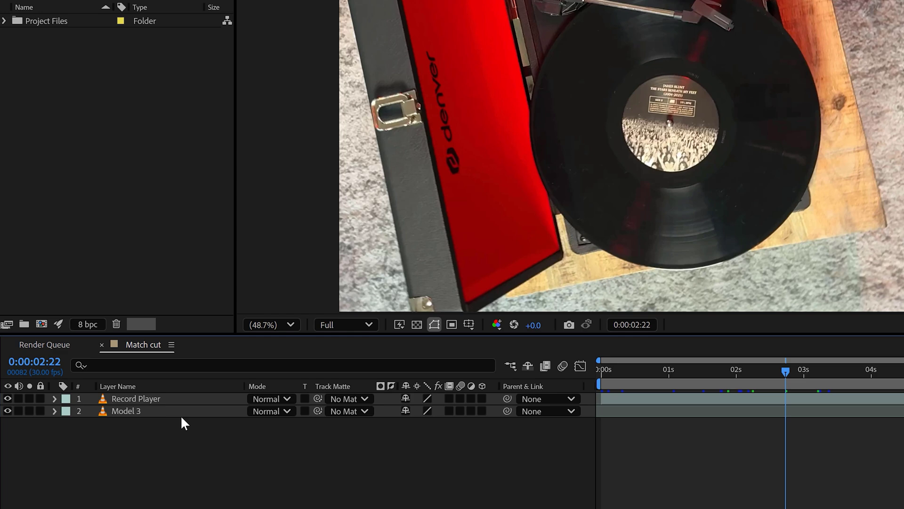
# Pre-compose the Record Player layer into Record Player Comp 2 and enable Time Remapping on it
pyautogui.rightClick(162, 397)
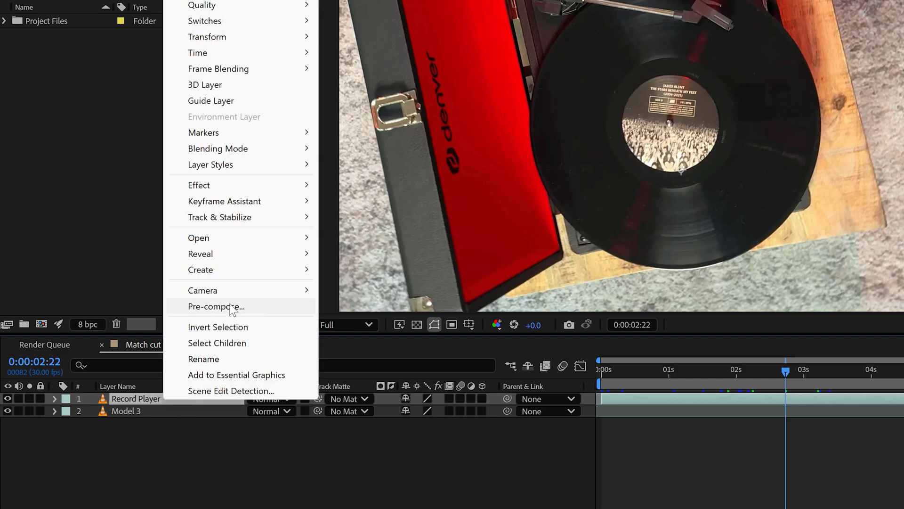
pyautogui.click(231, 307)
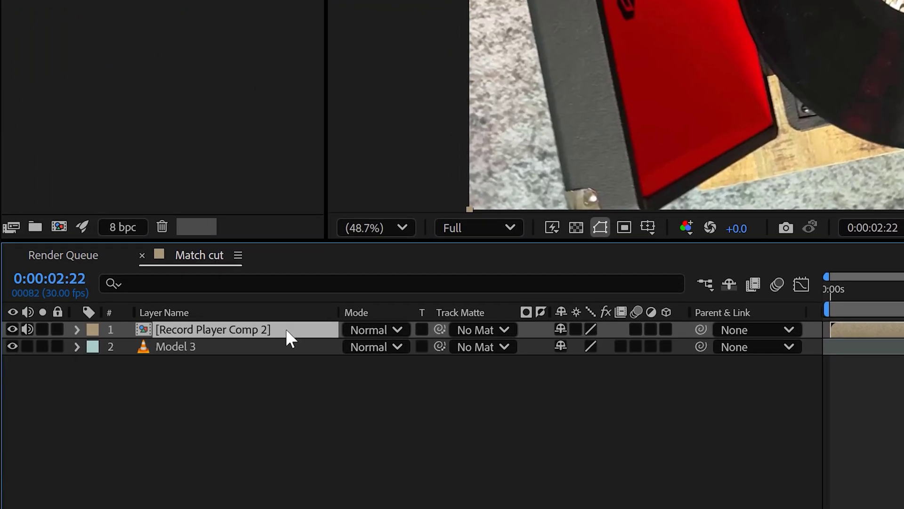
pyautogui.rightClick(185, 365)
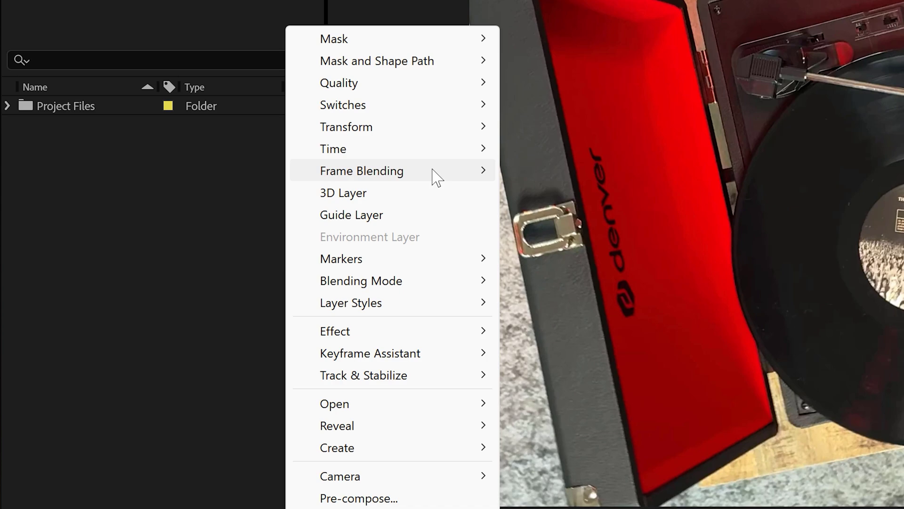
pyautogui.moveTo(432, 151)
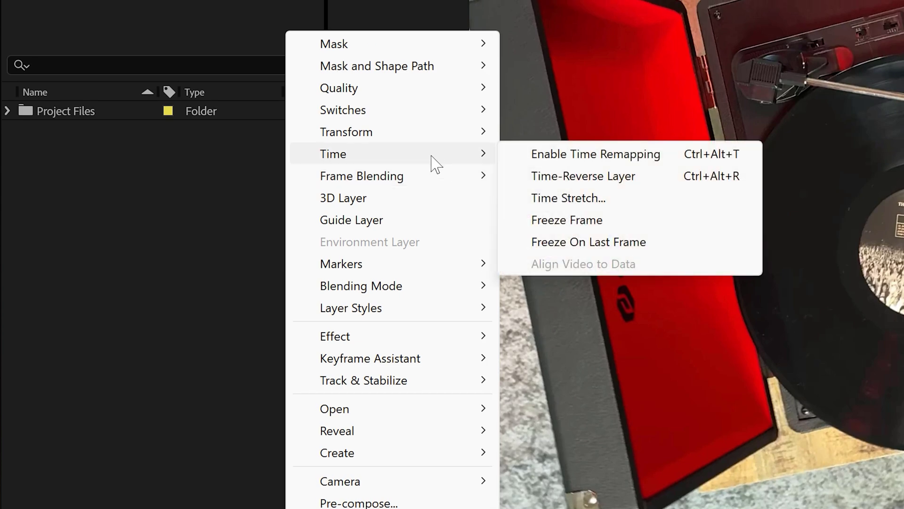
pyautogui.click(551, 150)
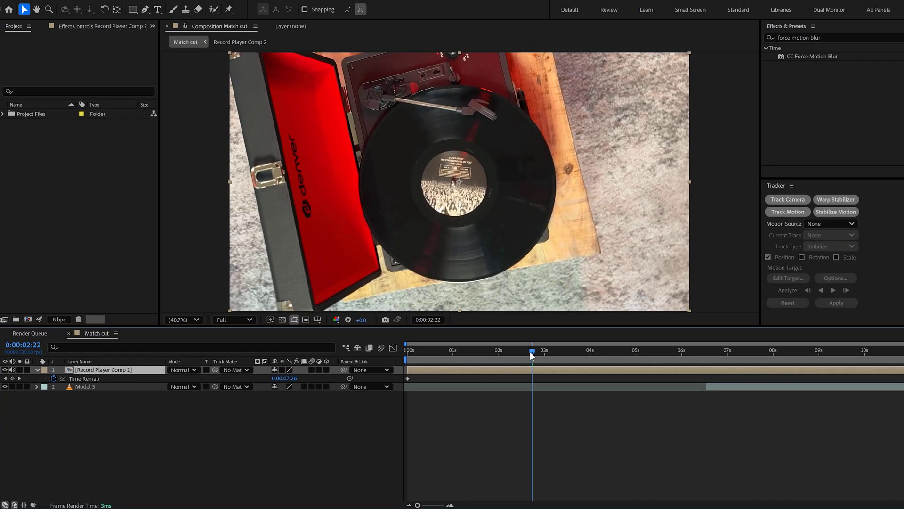
# At the comp start, set the first Time Remap keyframe to 0:00:05:04
pyautogui.moveTo(763, 454); pyautogui.dragTo(715, 457)
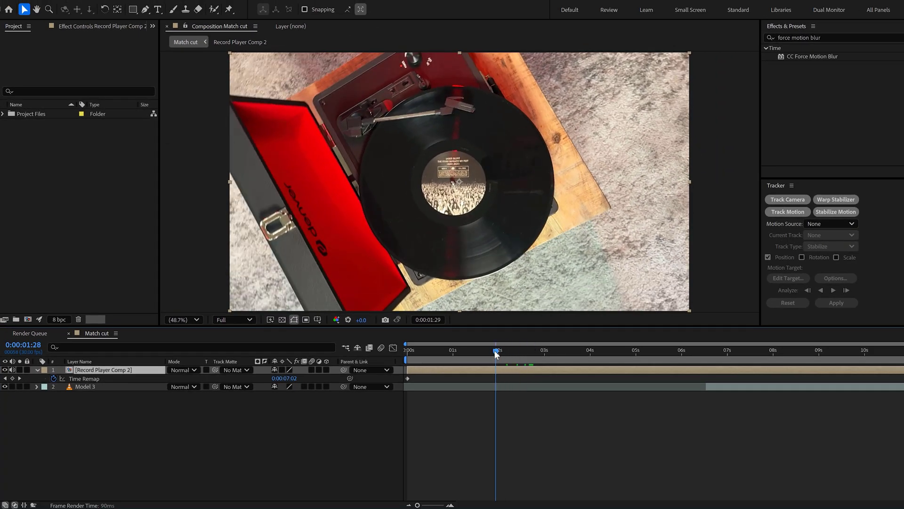
pyautogui.moveTo(496, 355); pyautogui.dragTo(408, 355)
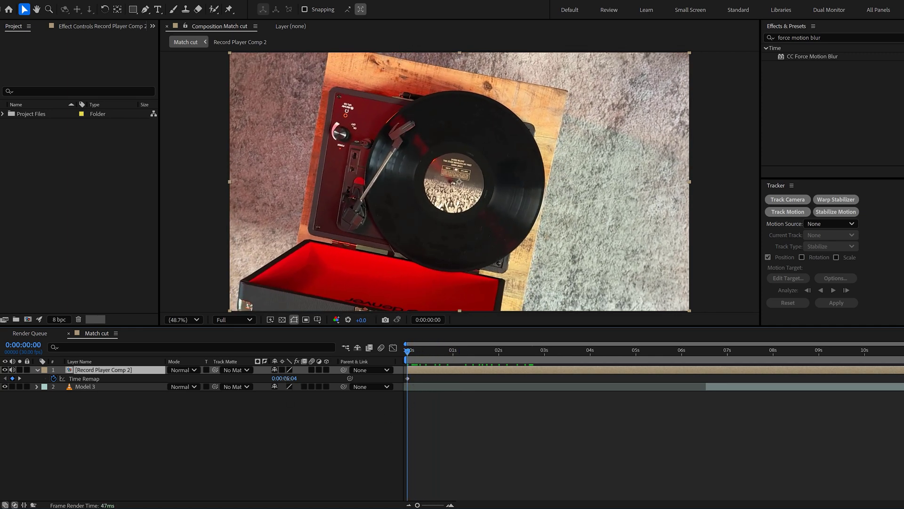
pyautogui.moveTo(286, 378); pyautogui.dragTo(301, 379)
# At about 0:00:01:15, set Time Remap to 0:00:10:25 and trim the layer there
pyautogui.moveTo(415, 355); pyautogui.dragTo(477, 352)
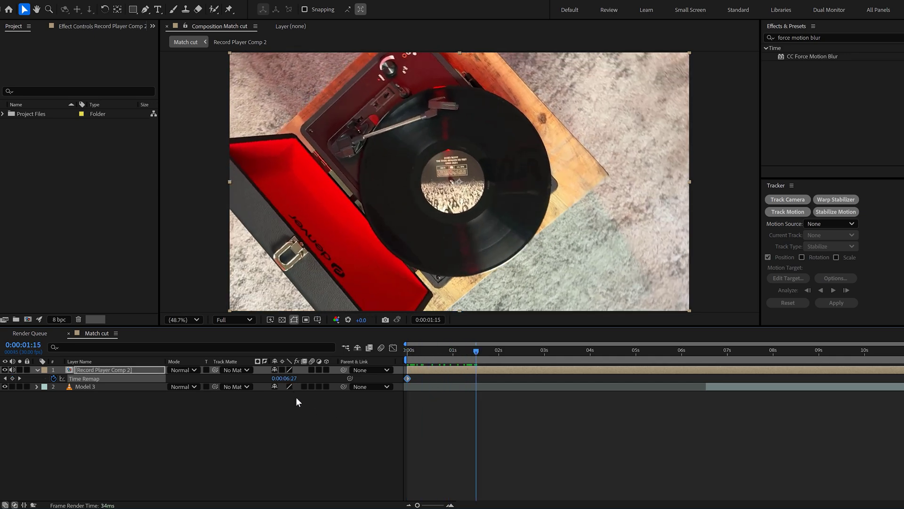
pyautogui.moveTo(286, 378); pyautogui.dragTo(346, 371)
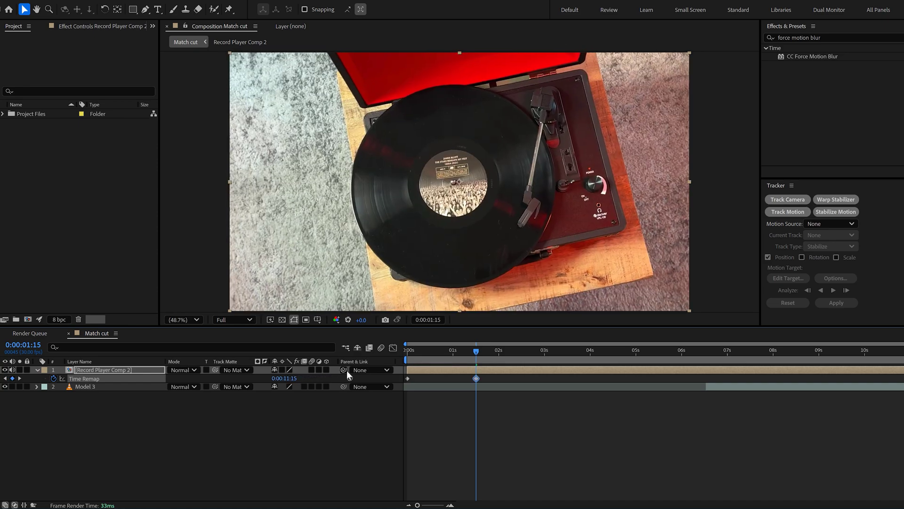
pyautogui.moveTo(465, 351)
pyautogui.mouseDown()
pyautogui.moveTo(406, 351)
pyautogui.moveTo(472, 351)
pyautogui.mouseUp()
pyautogui.moveTo(476, 378)
pyautogui.mouseDown()
pyautogui.moveTo(510, 379)
pyautogui.moveTo(458, 373)
pyautogui.moveTo(476, 374)
pyautogui.mouseUp()
pyautogui.moveTo(902, 370); pyautogui.dragTo(463, 352)
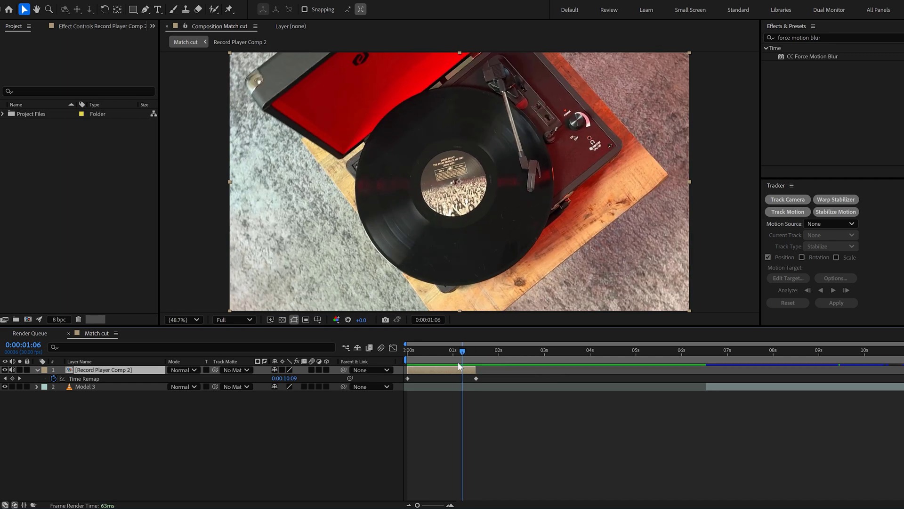
# Easy-ease the record player's first Time Remap keyframe and lengthen its speed handle so speed peaks late
pyautogui.click(408, 378)
pyautogui.press('F9')
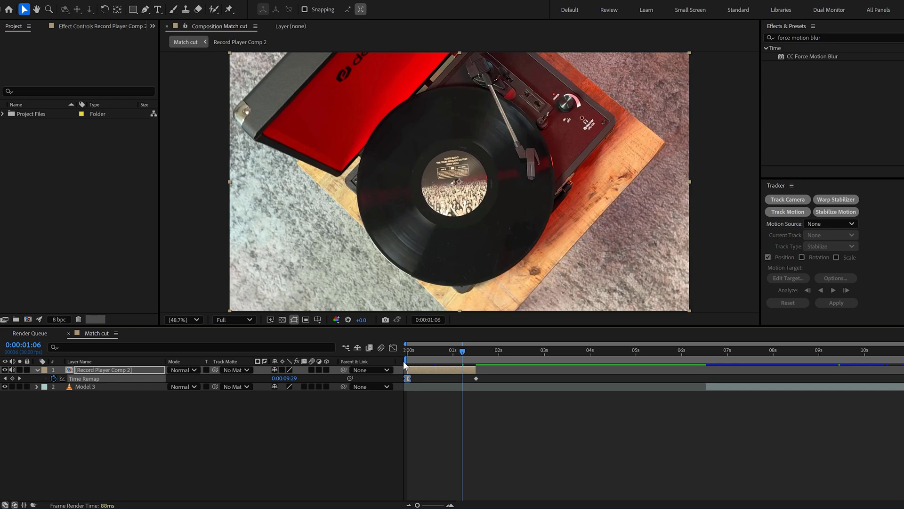
pyautogui.click(393, 348)
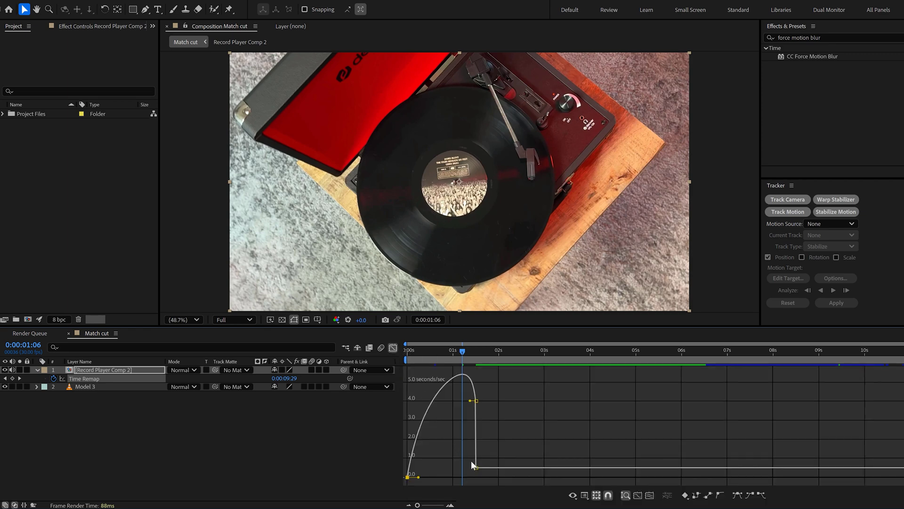
pyautogui.click(591, 499)
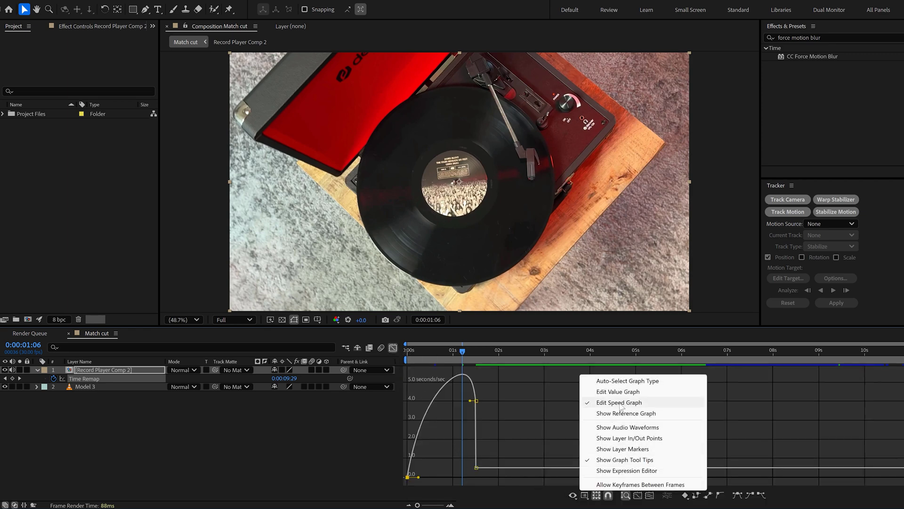
pyautogui.click(418, 477)
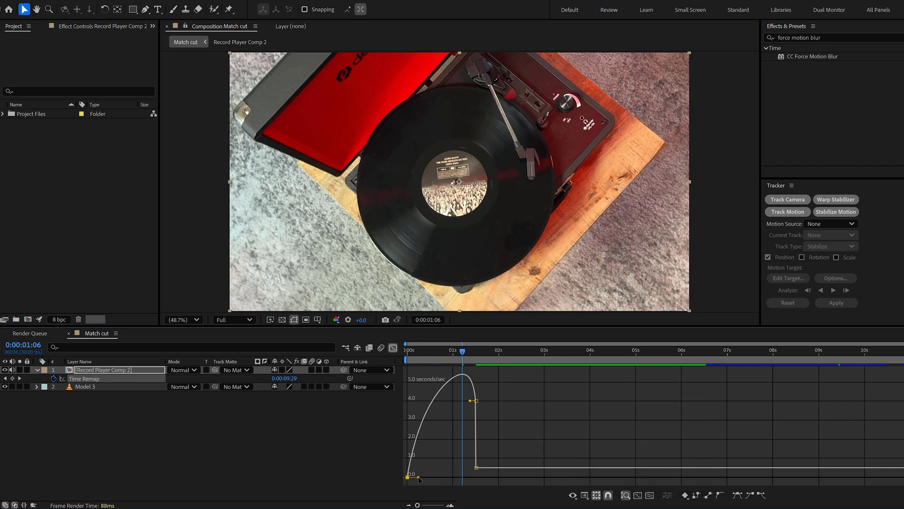
pyautogui.moveTo(418, 477); pyautogui.dragTo(440, 476)
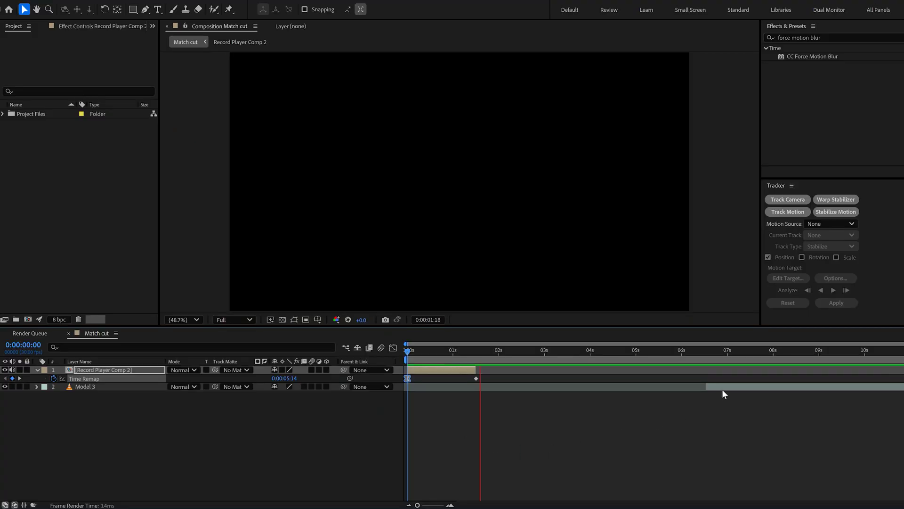
# Slide the Model 3 car clip earlier, pre-compose it as Model 3 Comp 2, and trim it to 0:00:01:15
pyautogui.moveTo(722, 389); pyautogui.dragTo(490, 394)
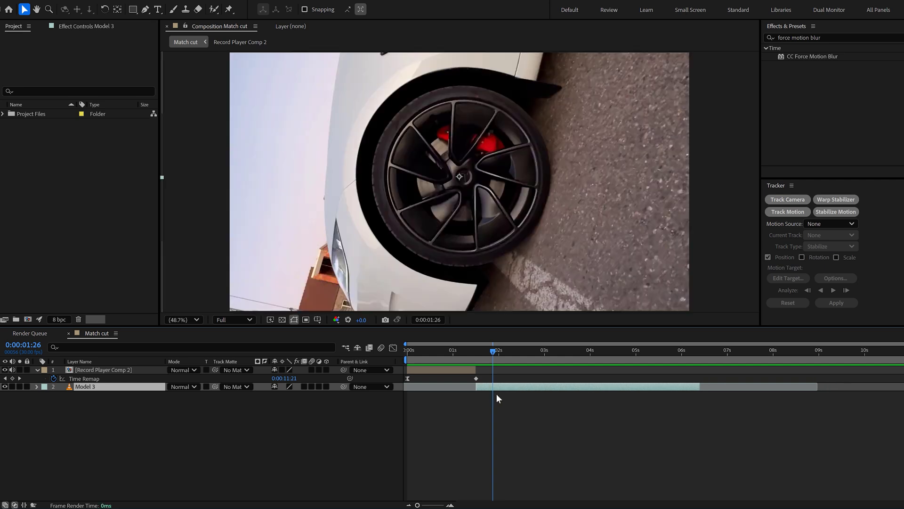
pyautogui.click(479, 350)
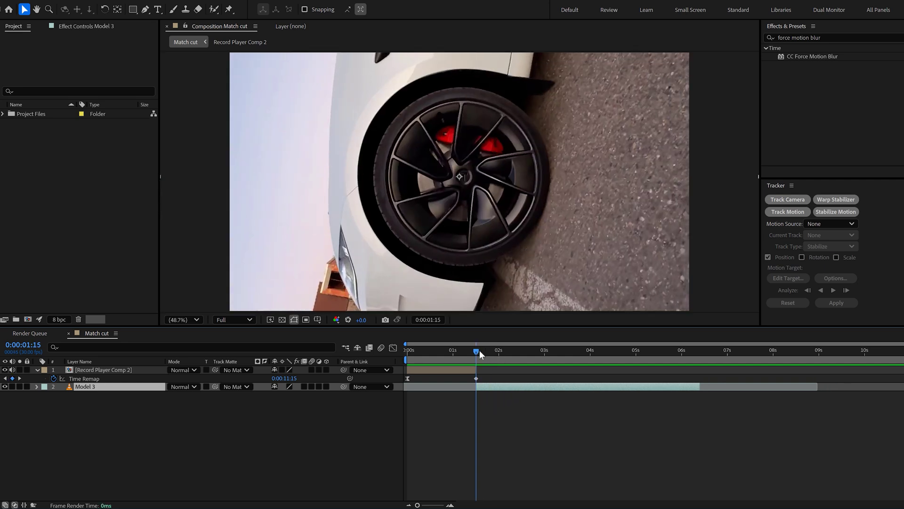
pyautogui.rightClick(508, 386)
pyautogui.click(552, 322)
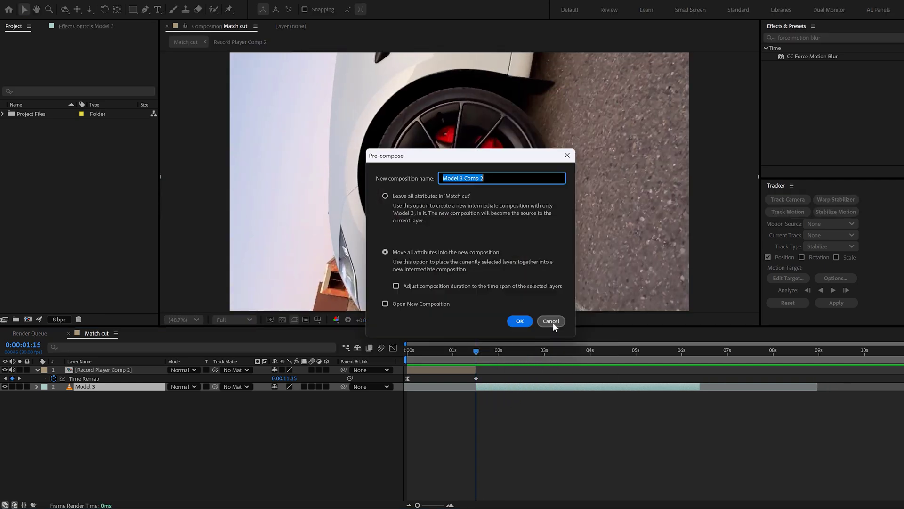
pyautogui.click(522, 323)
pyautogui.moveTo(409, 387); pyautogui.dragTo(476, 385)
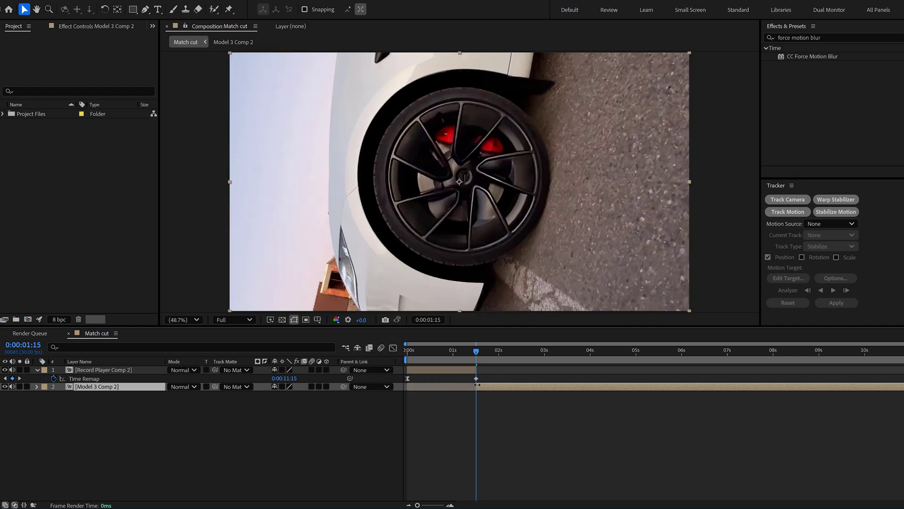
# Enable time remapping on Model 3 Comp 2 with keyframes at 0:00:01:15 and 0:00:02:18 (0:02:23:21)
pyautogui.moveTo(555, 150)
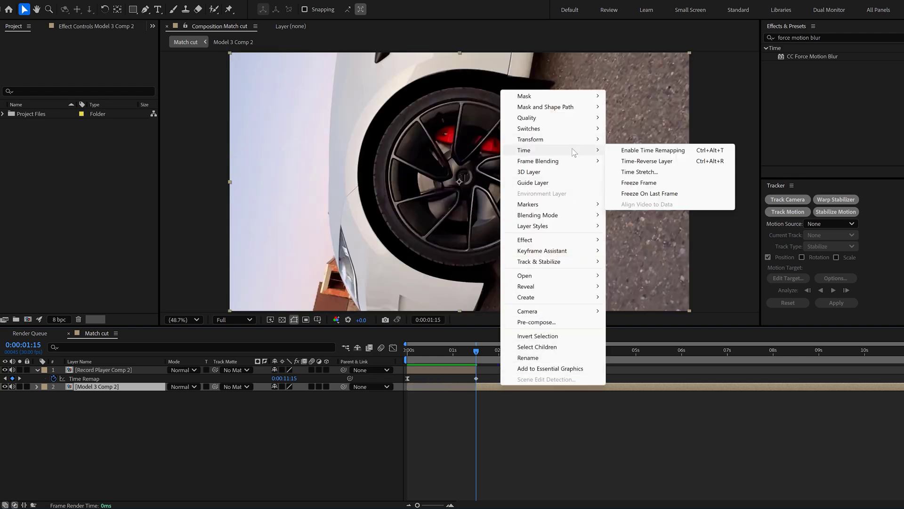
pyautogui.click(627, 150)
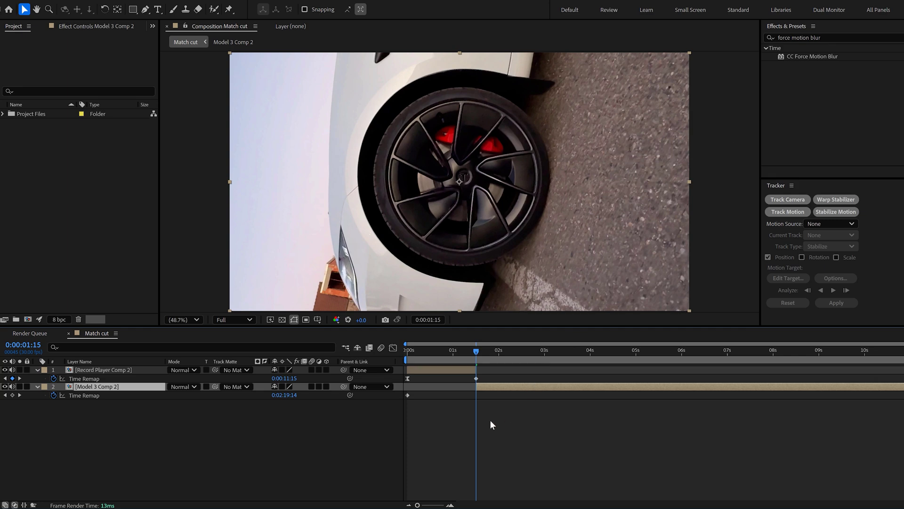
pyautogui.click(14, 396)
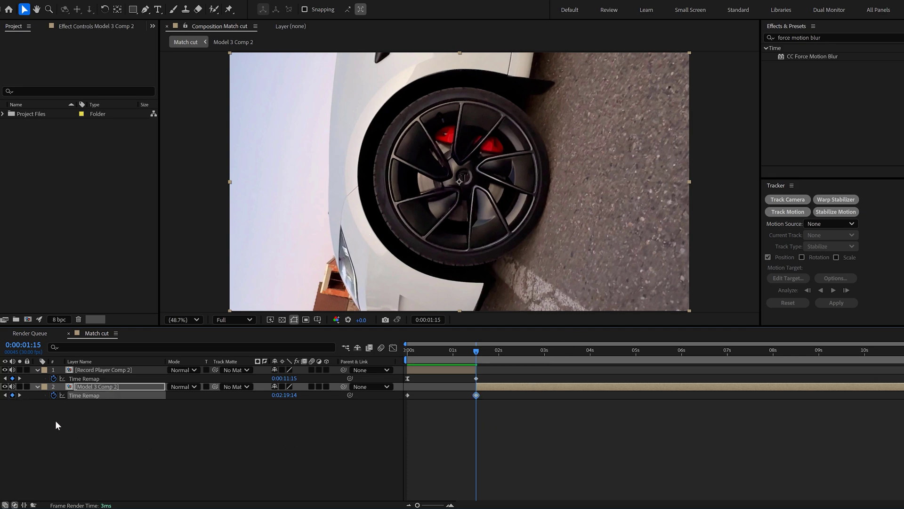
pyautogui.moveTo(285, 395); pyautogui.dragTo(297, 395)
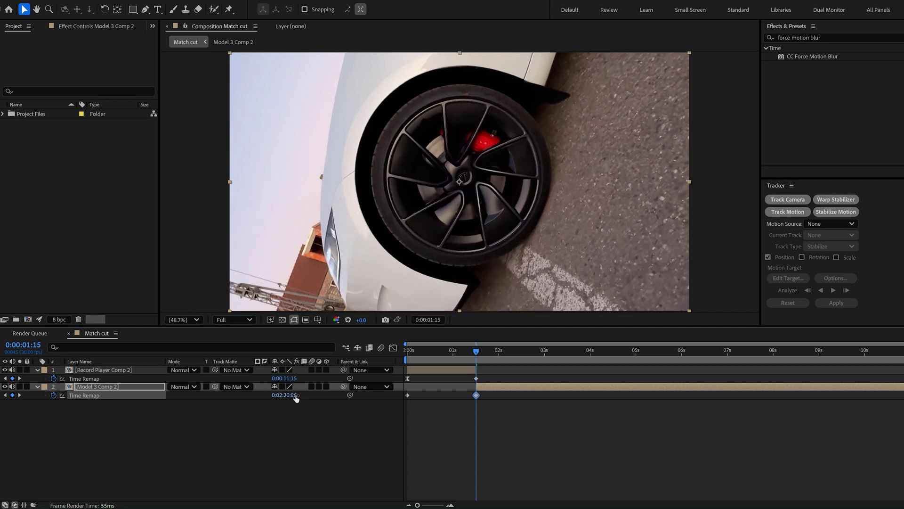
pyautogui.moveTo(477, 353); pyautogui.dragTo(526, 356)
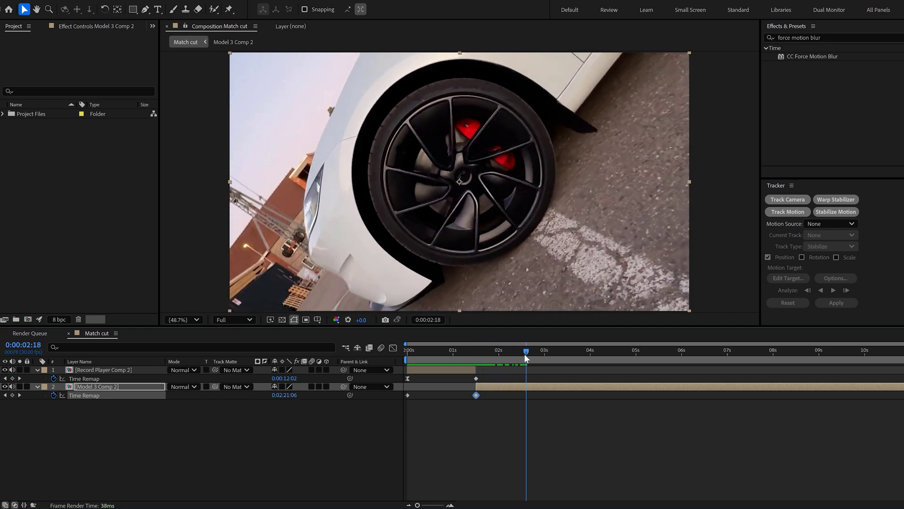
pyautogui.moveTo(286, 399); pyautogui.dragTo(320, 395)
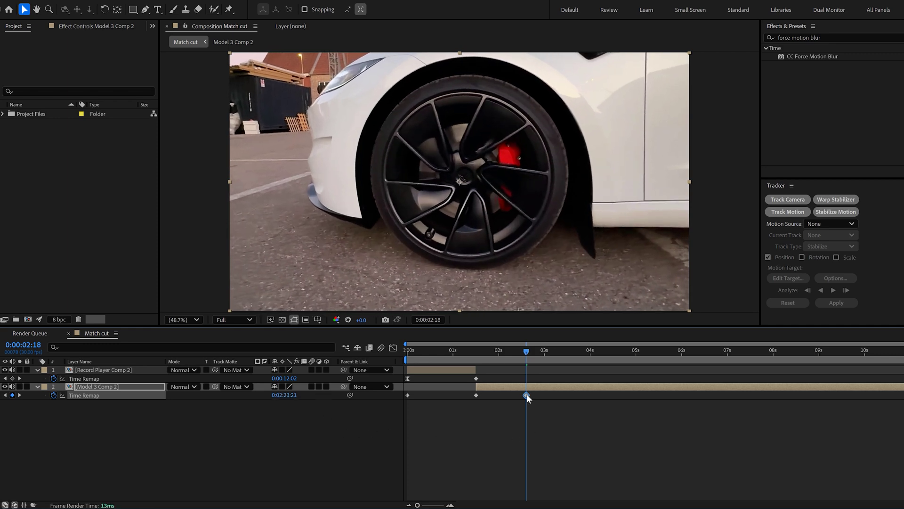
# Easy-ease the car comp's keyframe and reshape its speed curve to spike at the cut, then slow gradually
pyautogui.press('F9')
pyautogui.click(393, 348)
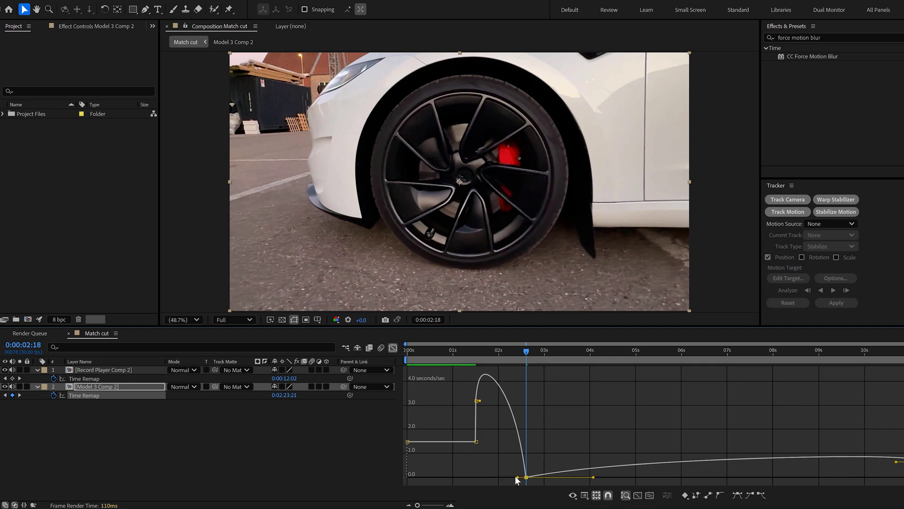
pyautogui.moveTo(517, 477); pyautogui.dragTo(500, 476)
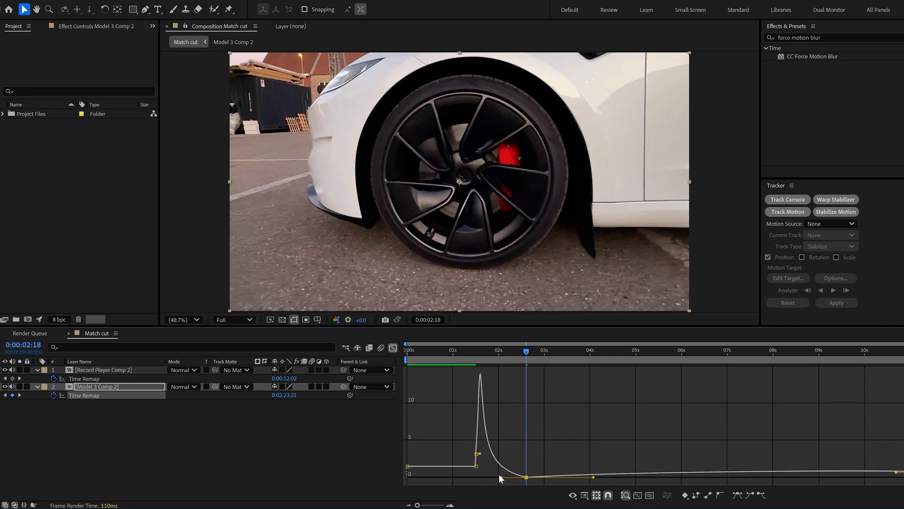
pyautogui.moveTo(512, 351)
pyautogui.mouseDown()
pyautogui.moveTo(461, 354)
pyautogui.moveTo(501, 353)
pyautogui.mouseUp()
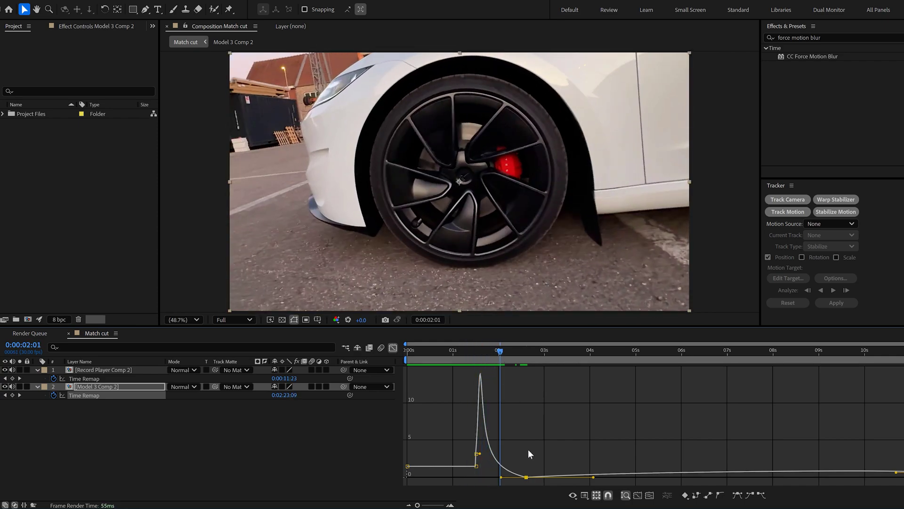
pyautogui.moveTo(529, 453); pyautogui.dragTo(532, 446)
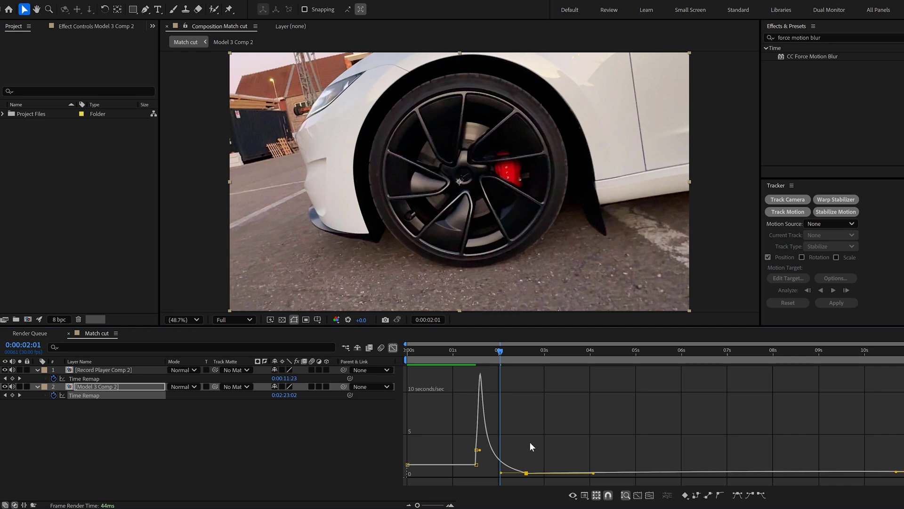
# Return to the layer bars and preview the match cut from the comp's start
pyautogui.hotkey('shift', 'F3')
pyautogui.press('Home')
pyautogui.press('space')
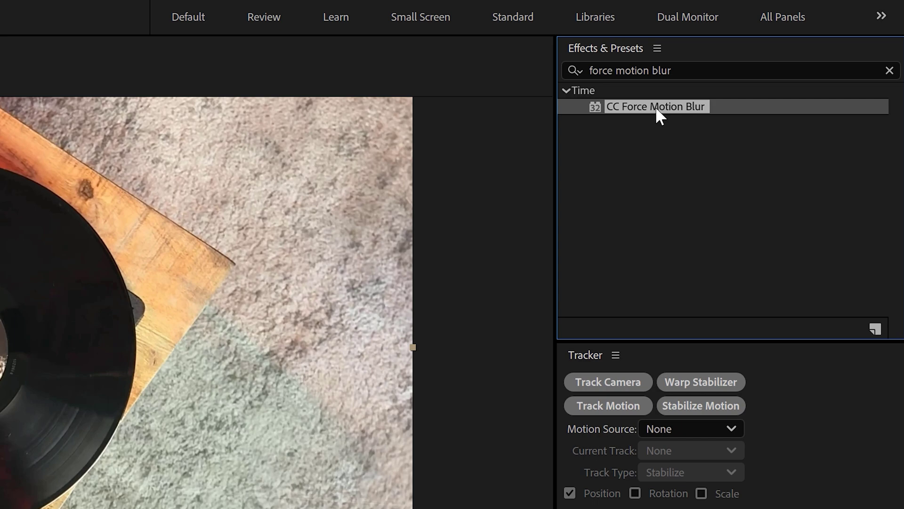
# Apply CC Force Motion Blur to Record Player Comp 2 with 8 samples and a 180 shutter angle
pyautogui.moveTo(654, 106); pyautogui.dragTo(247, 266)
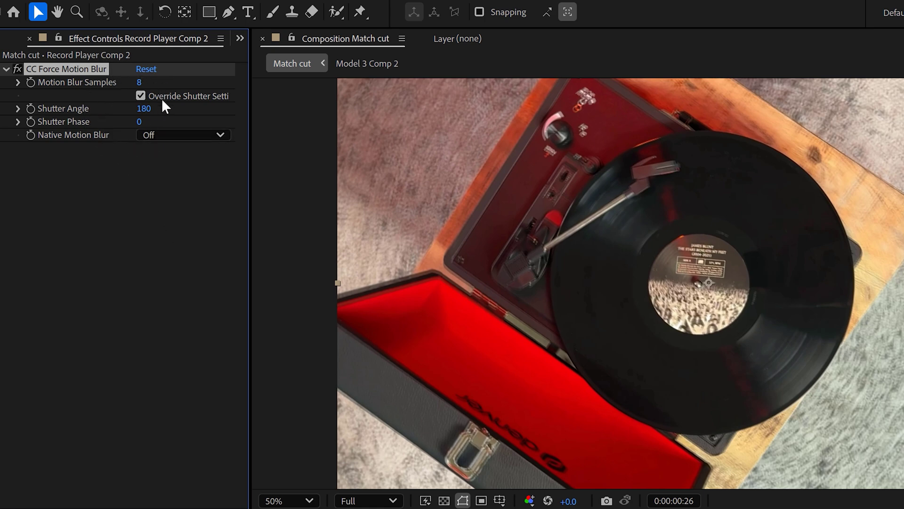
pyautogui.click(146, 113)
pyautogui.click(112, 185)
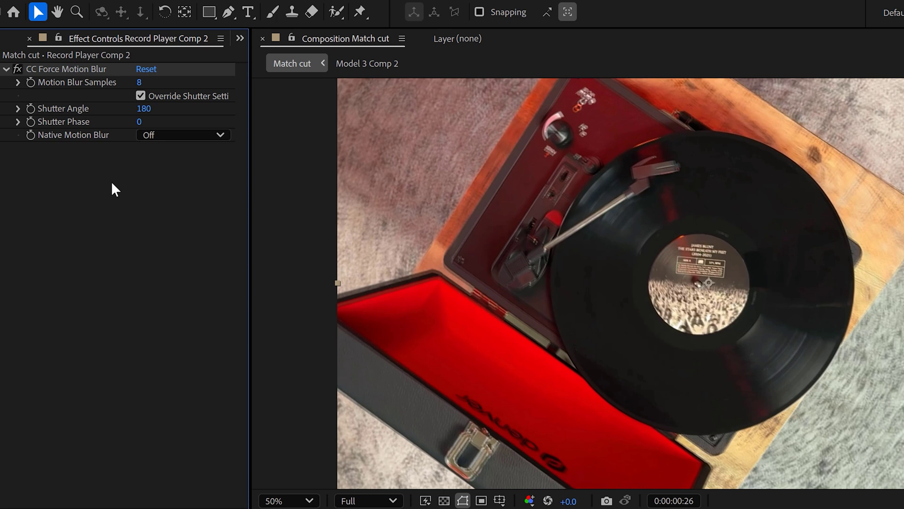